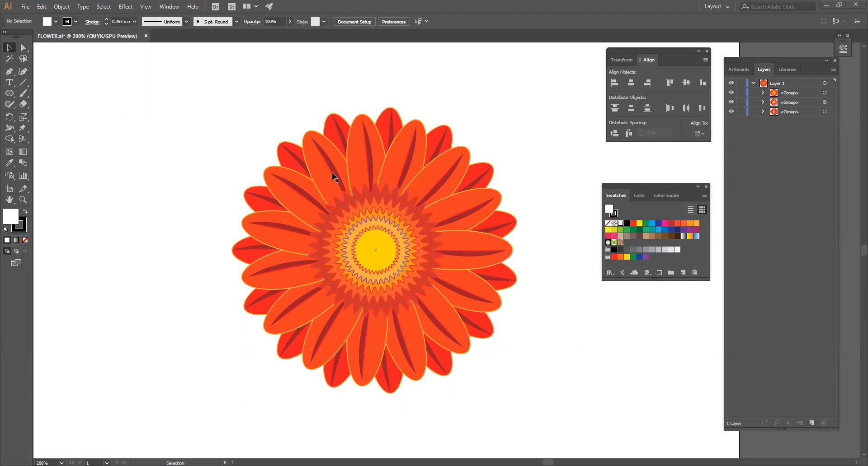
Delete all three flower groups from Layer 1 to leave an empty artboard
click(805, 83)
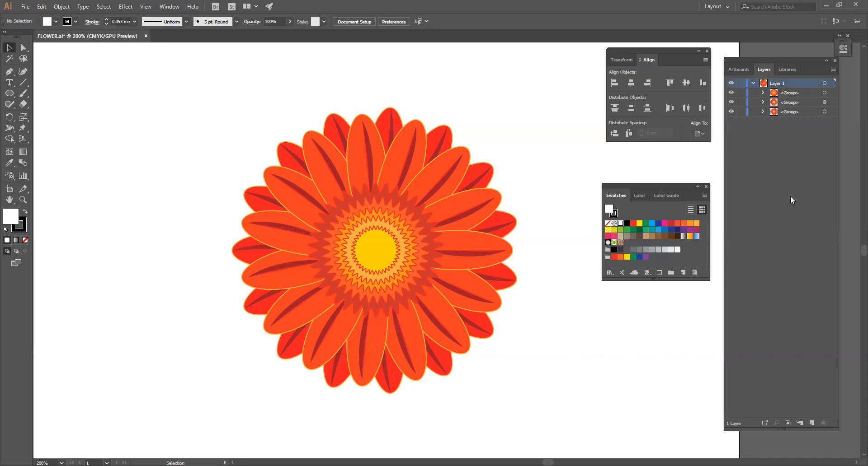
click(794, 94)
click(821, 422)
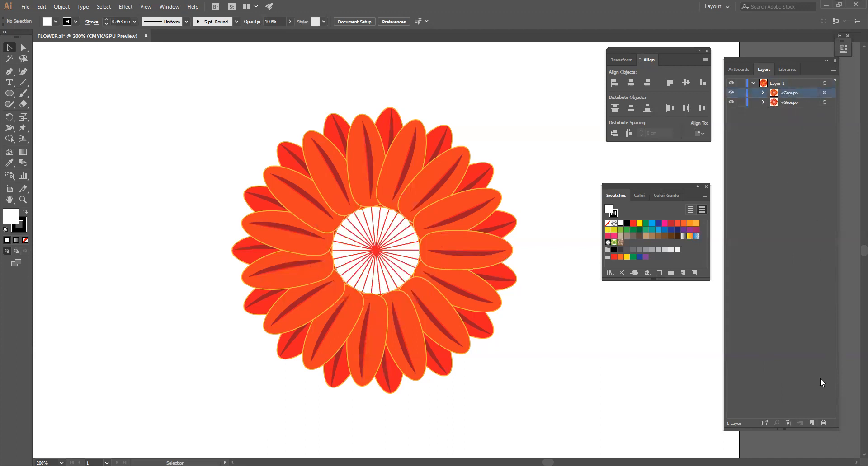
click(822, 422)
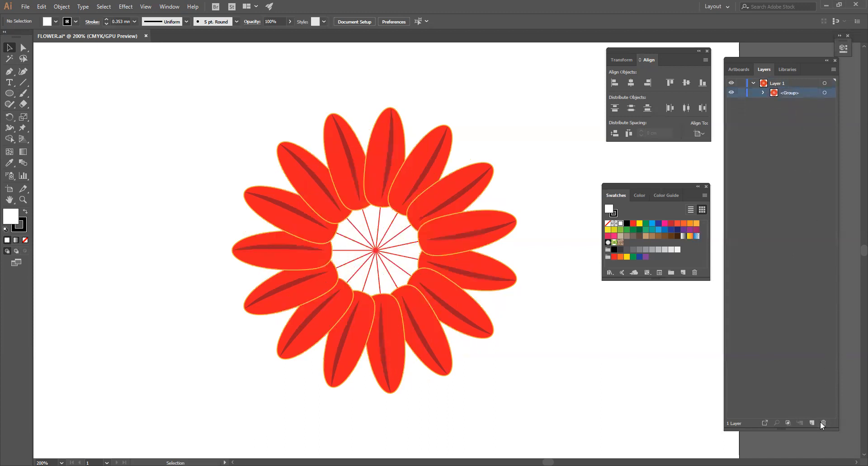
click(822, 423)
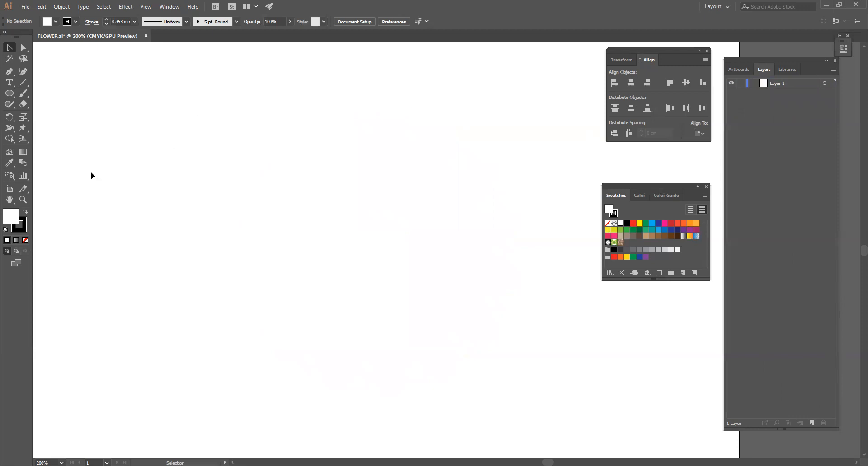
Set the default fill to the orange swatch and the stroke to CMYK Red
click(54, 21)
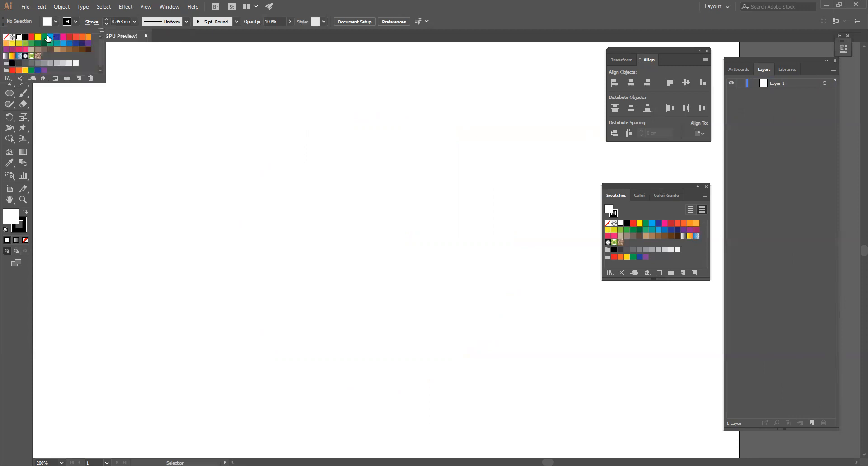
click(89, 37)
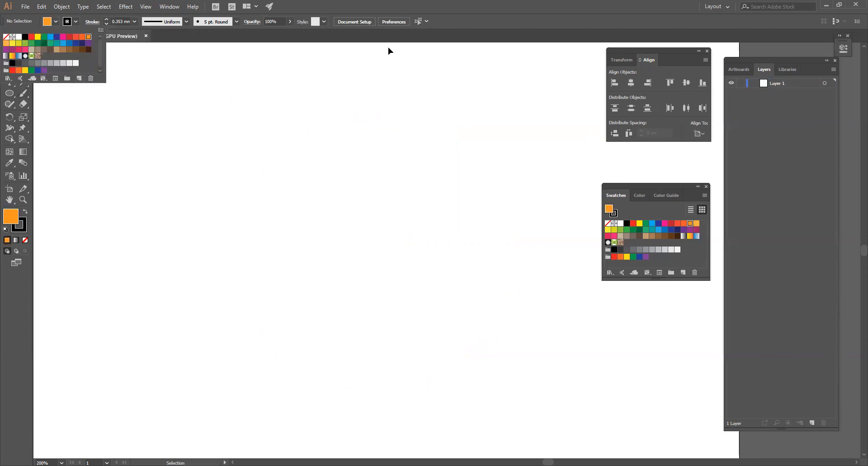
click(396, 7)
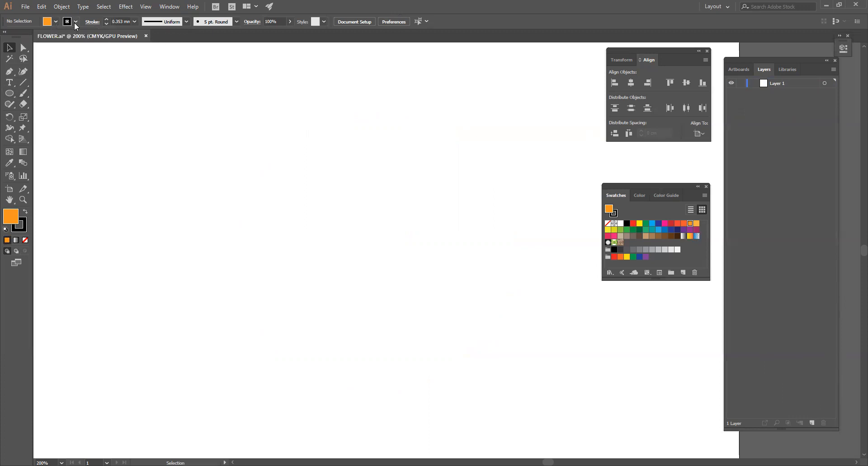
click(75, 23)
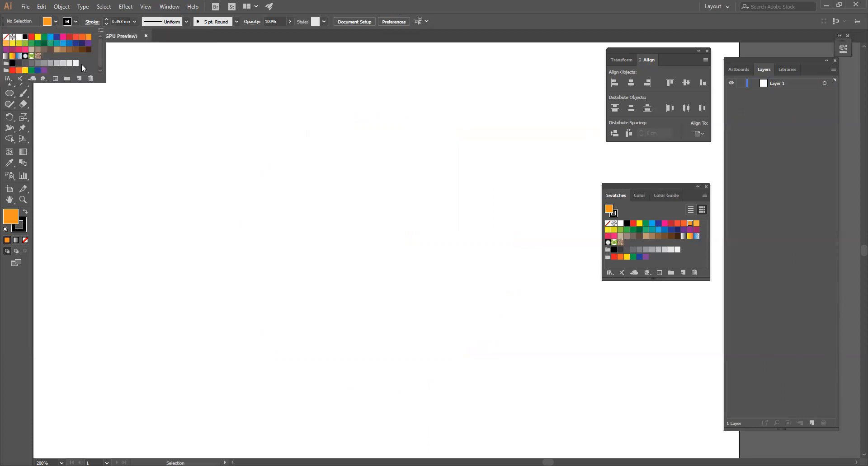
click(30, 37)
click(249, 201)
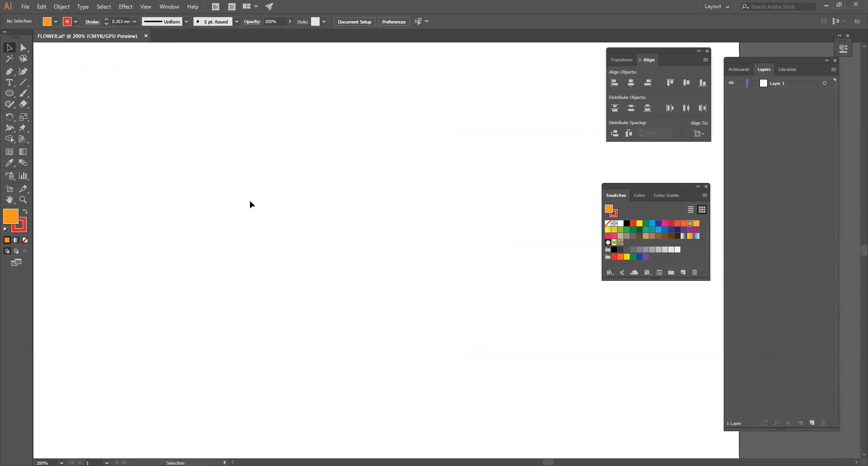
Create a circle 3 cm wide and 3 cm high with the Ellipse tool near the middle of the artboard
click(9, 93)
click(327, 259)
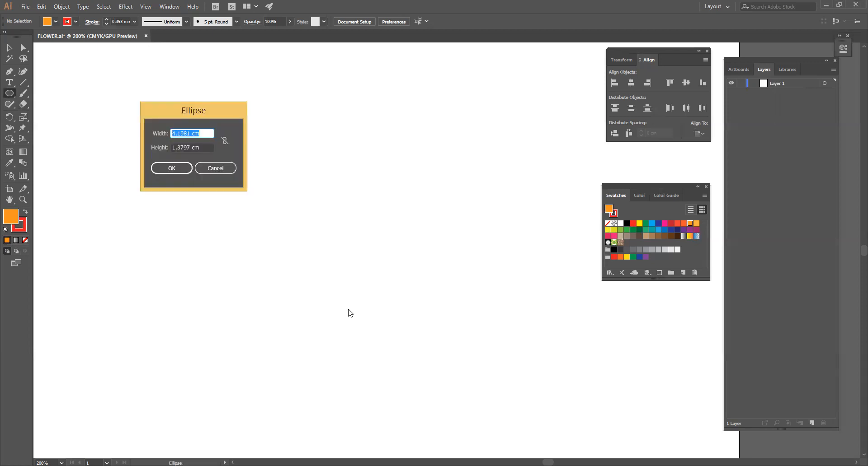
text(3)
key(Tab)
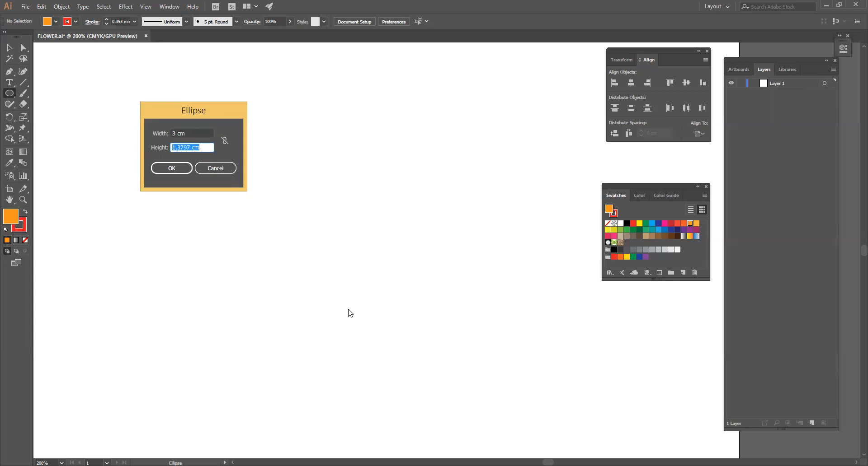
text(3)
click(174, 170)
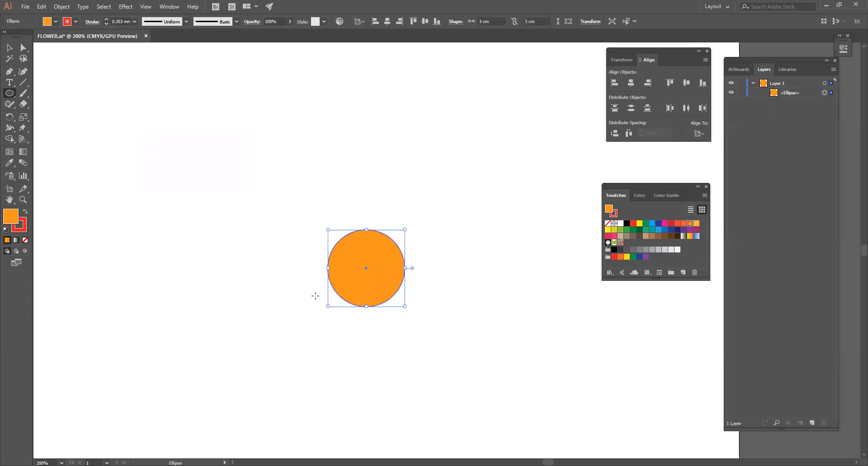
Start a Zig Zag effect on the circle with preview on and set its absolute size to 0.12 cm
click(125, 6)
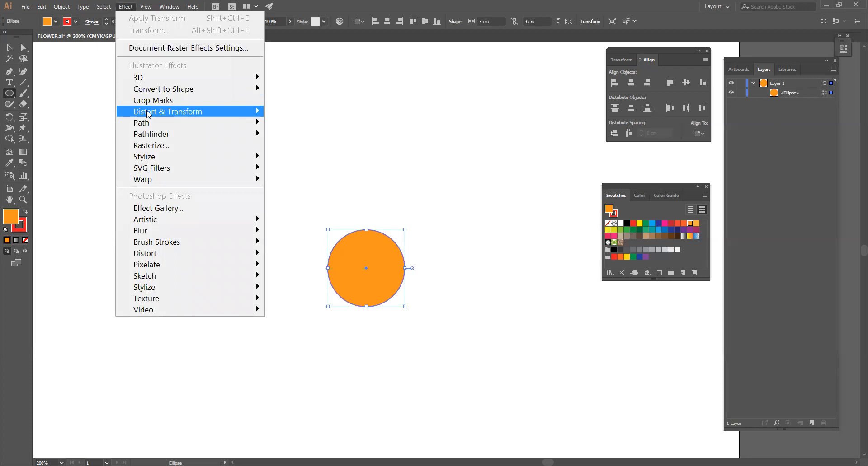
mouse_move(148, 114)
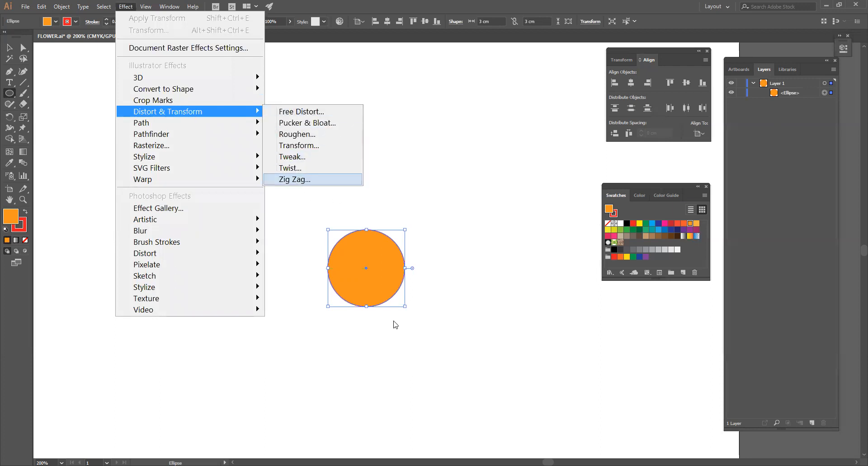
key(Return)
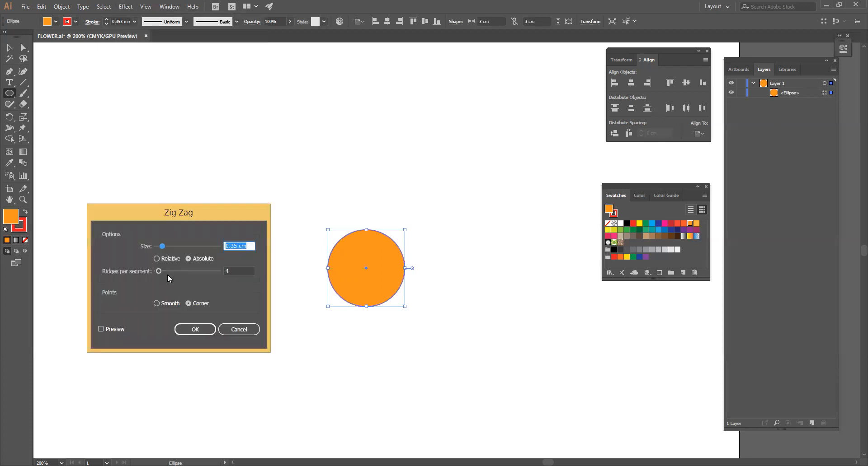
click(101, 329)
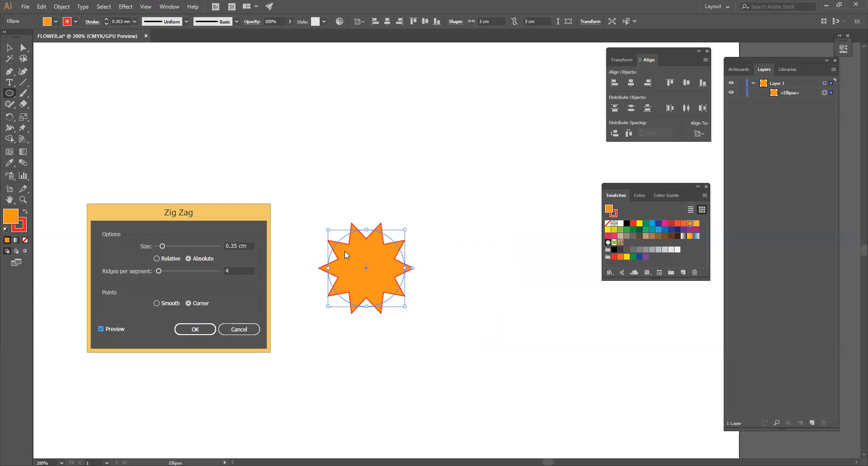
drag(248, 246, 201, 244)
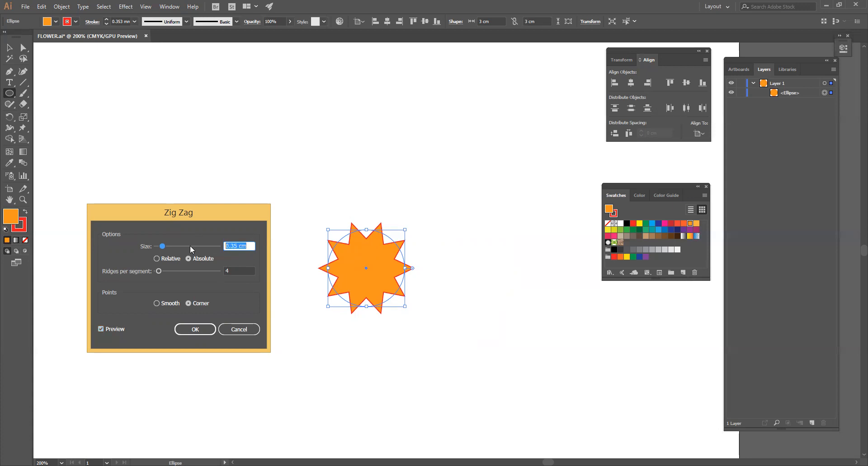
text(.12)
key(Tab)
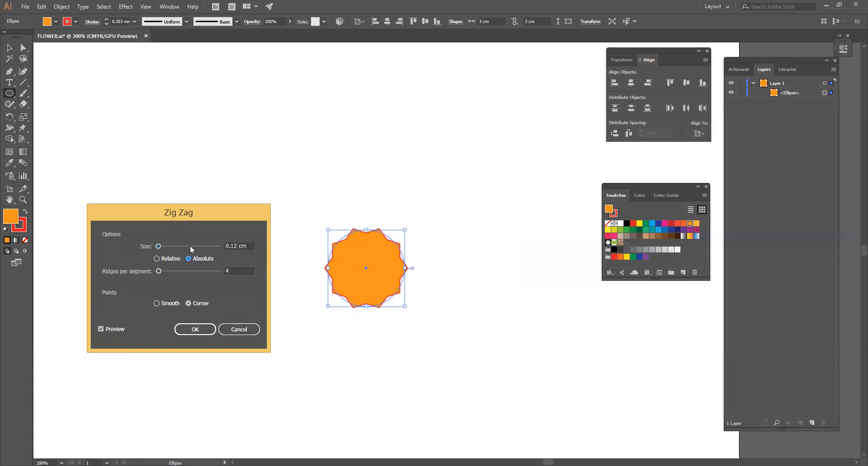
Set the Zig Zag effect to 11 ridges per segment with smooth points and apply it
click(235, 270)
key(Up)
key(Up)
key(Up)
key(Up)
key(Up)
key(Up)
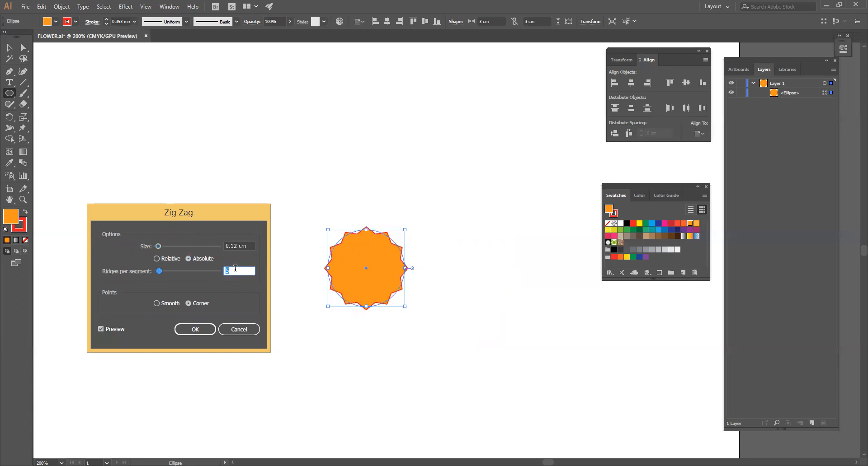
key(Up)
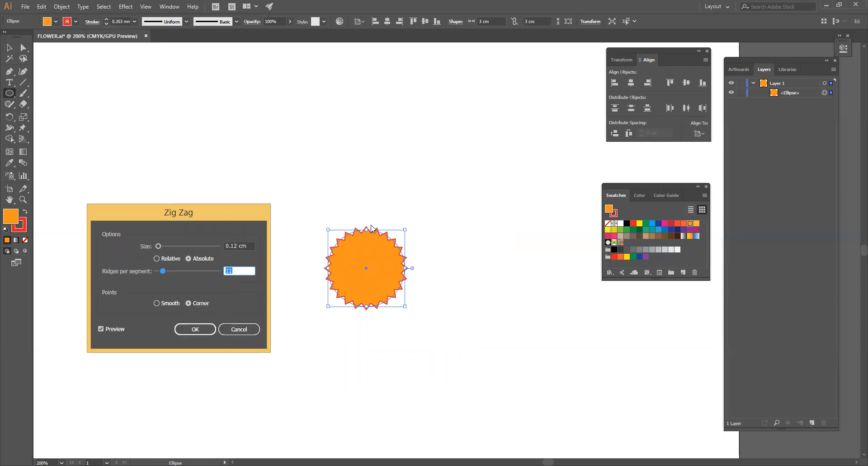
click(158, 304)
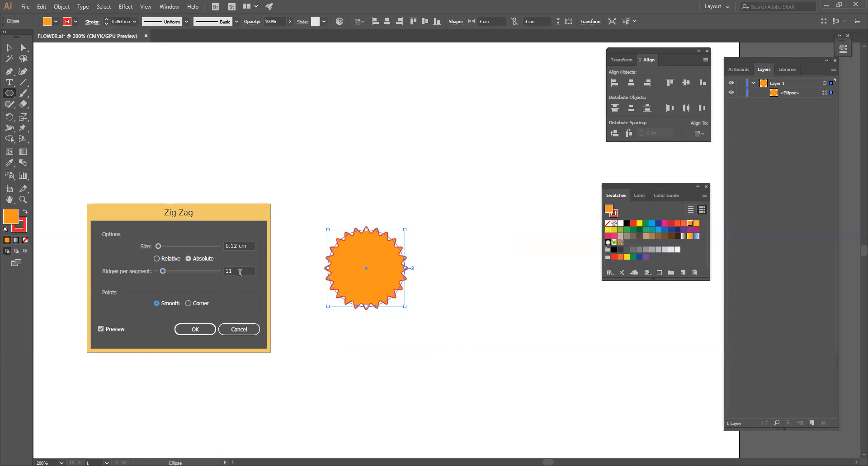
click(207, 329)
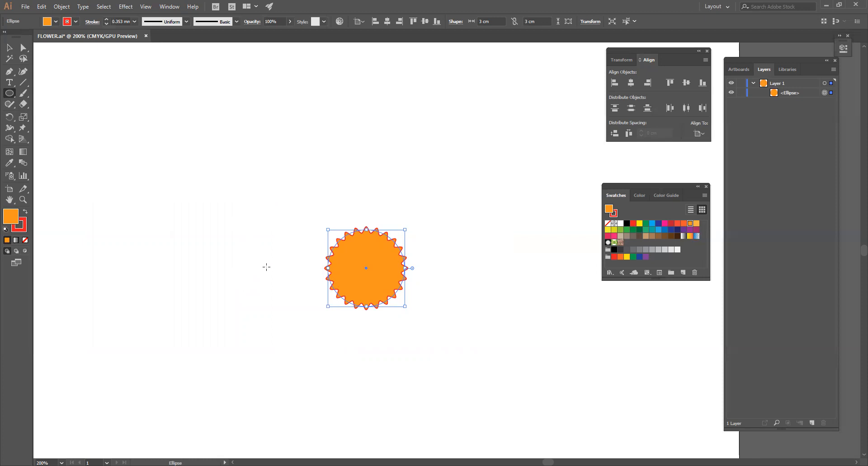
Start a Transform effect on the zigzag circle with preview on and scale it 125% horizontally and vertically
click(126, 6)
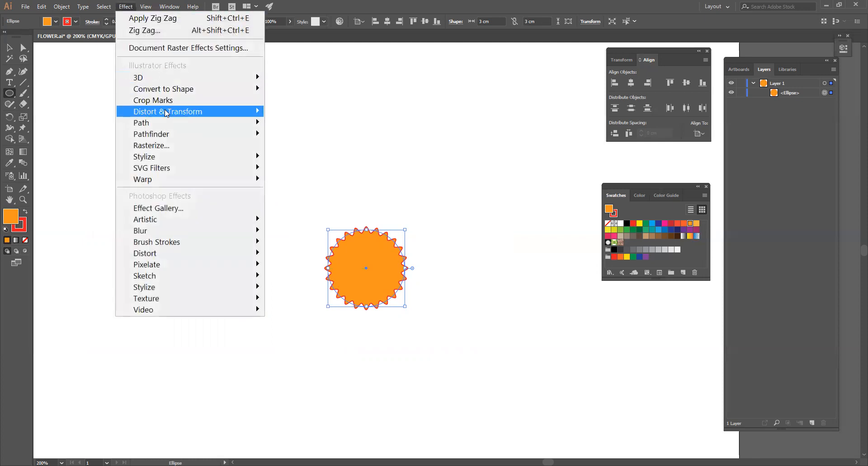
mouse_move(261, 112)
click(288, 147)
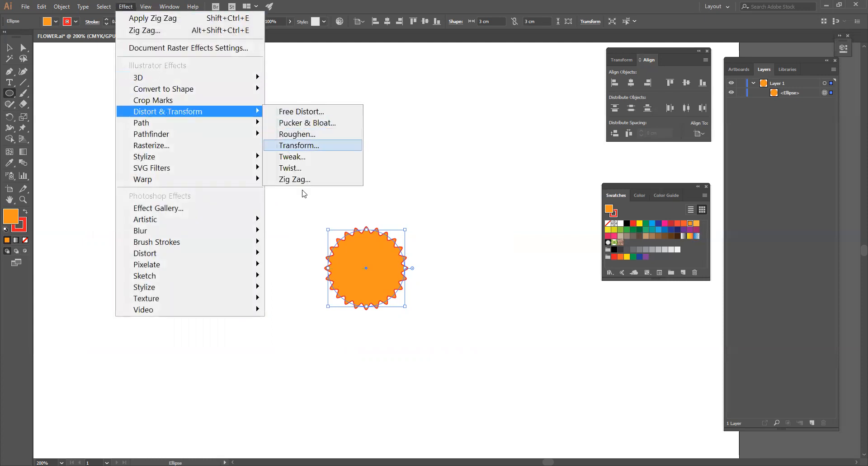
drag(174, 111, 181, 75)
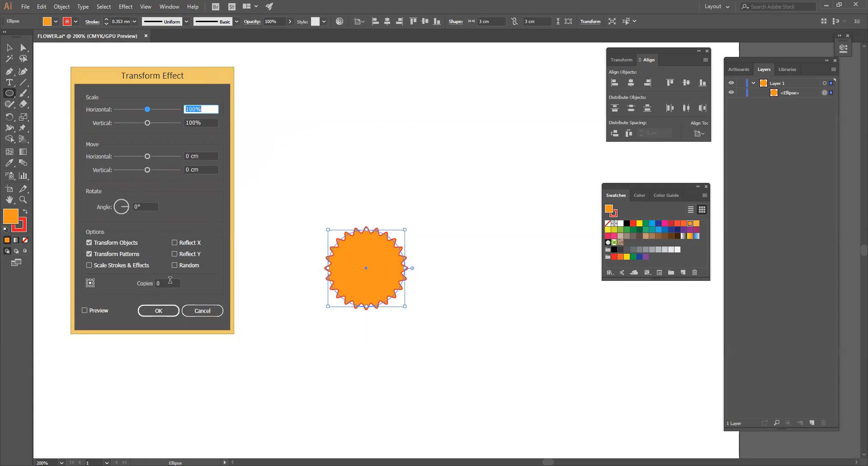
click(85, 311)
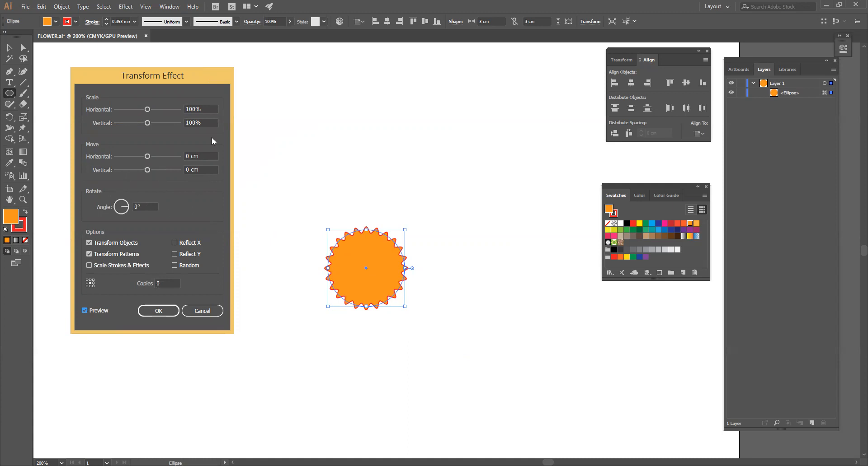
drag(208, 109, 131, 111)
text(125)
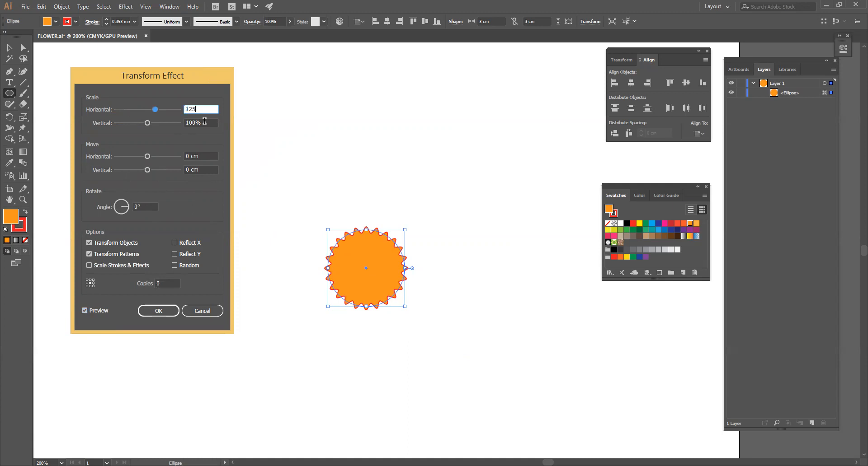
key(Tab)
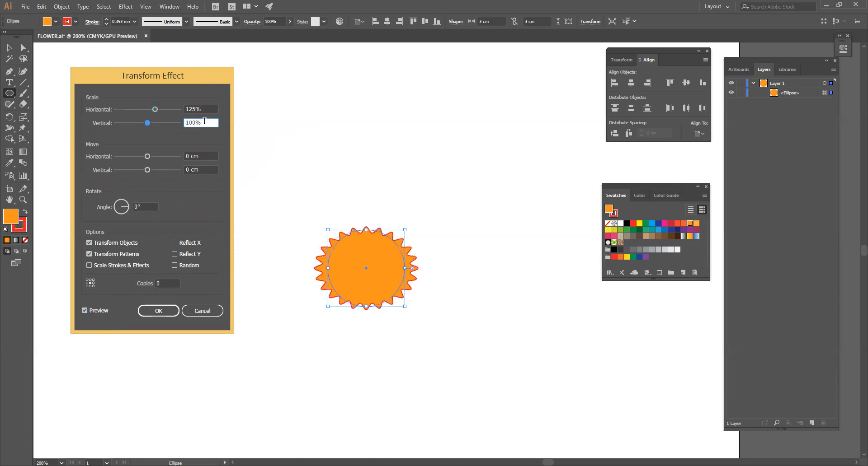
text(125)
key(Tab)
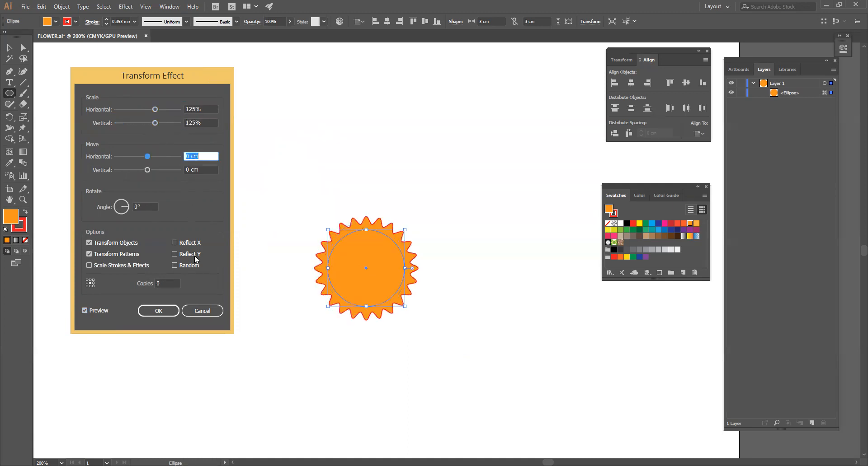
Set the number of copies in the Transform effect to 4
click(166, 284)
text(3)
key(Tab)
click(165, 283)
text(4)
key(Tab)
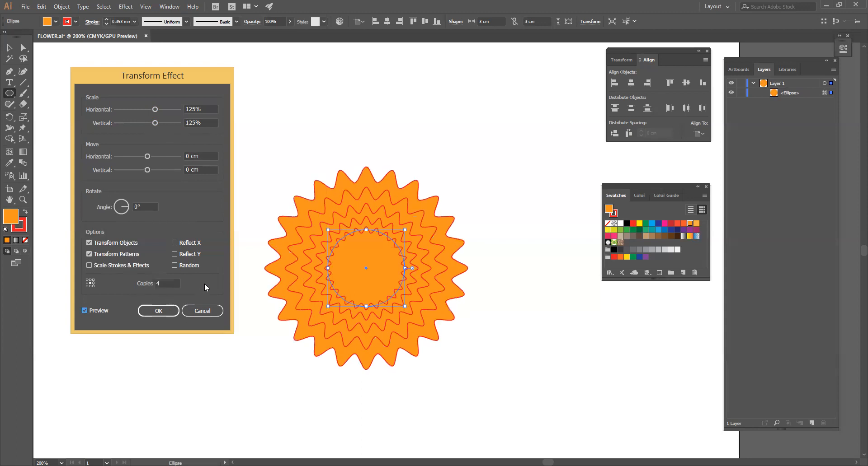
Increase the Transform effect's rotation angle by a few degrees to twist the copies, and apply the effect
click(150, 206)
key(Up)
key(Up)
key(Up)
key(Up)
key(Up)
key(Up)
key(Up)
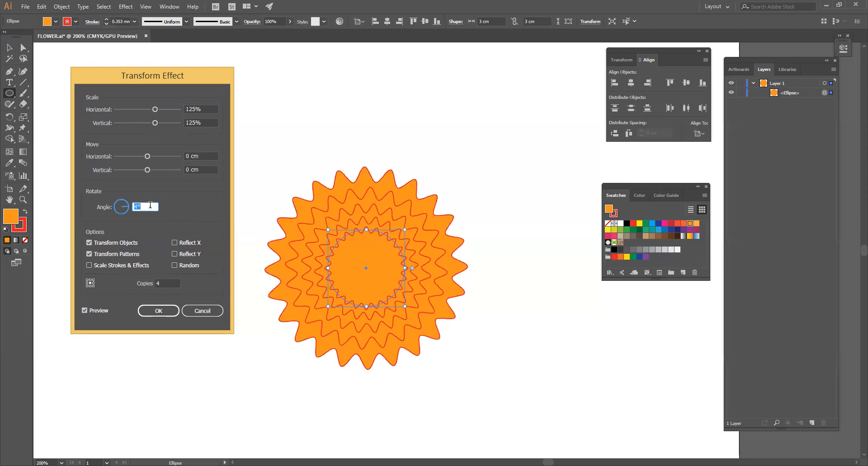
click(159, 313)
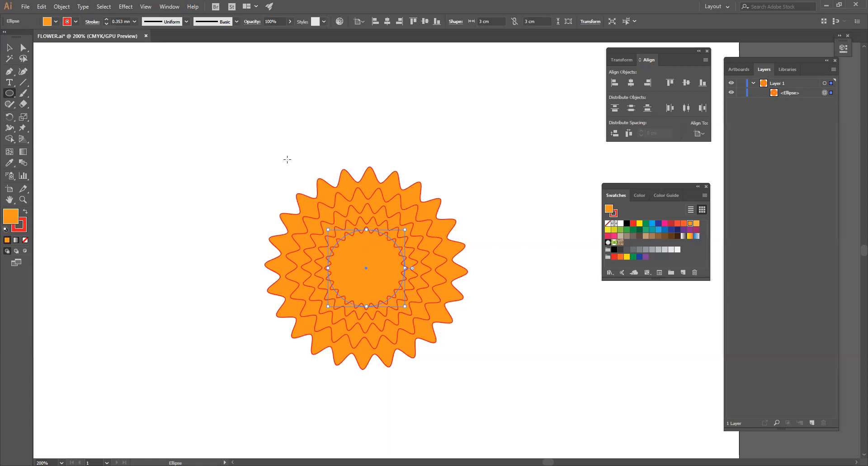
Open the Appearance panel for the selected zigzag shape
click(171, 6)
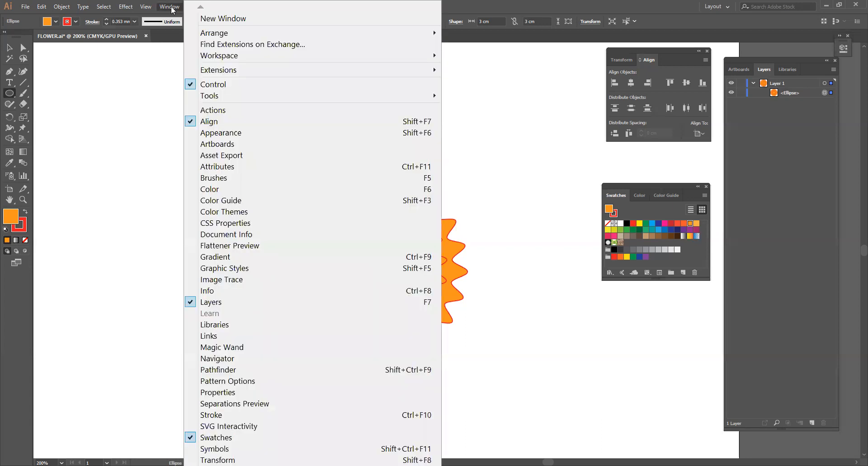
click(194, 129)
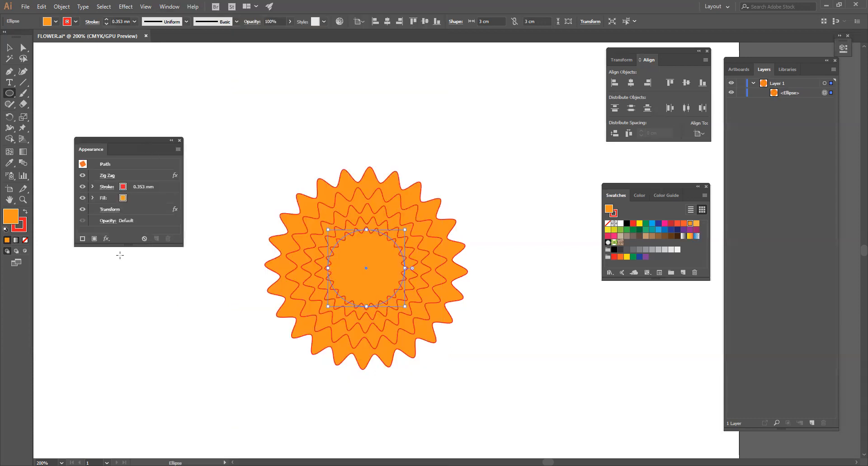
Toggle the visibility of the Zig Zag and Transform effects off and on to compare their influence on the shape
drag(119, 246, 125, 273)
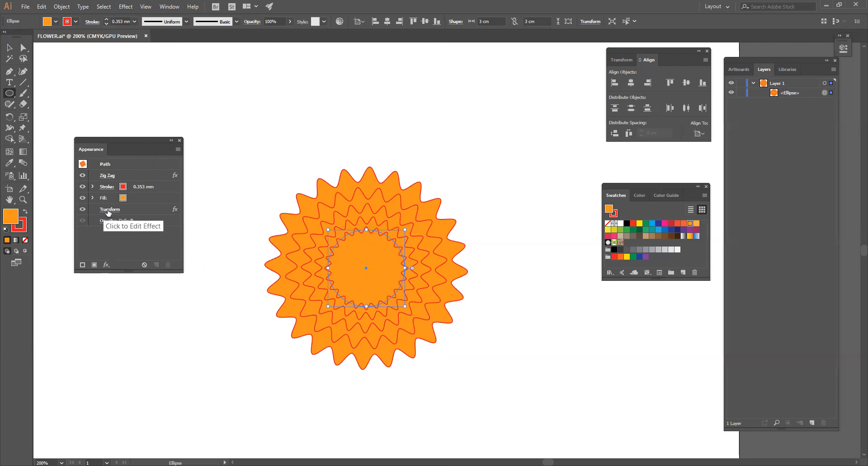
click(82, 176)
click(82, 176)
click(82, 176)
click(82, 176)
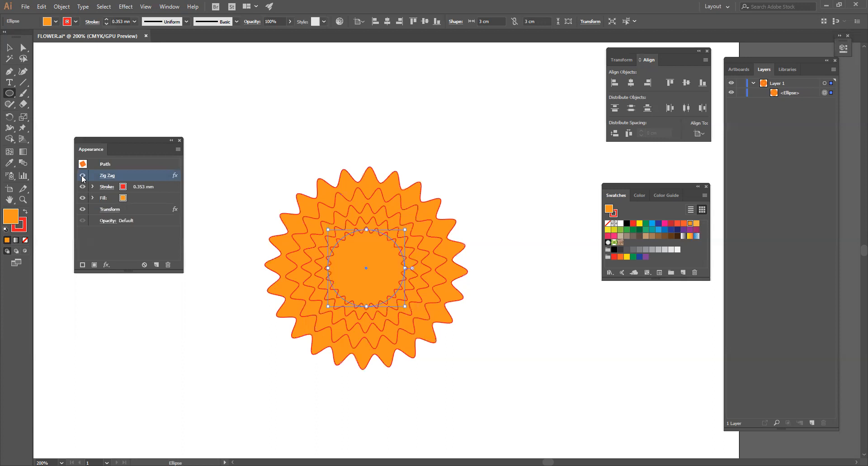
click(82, 210)
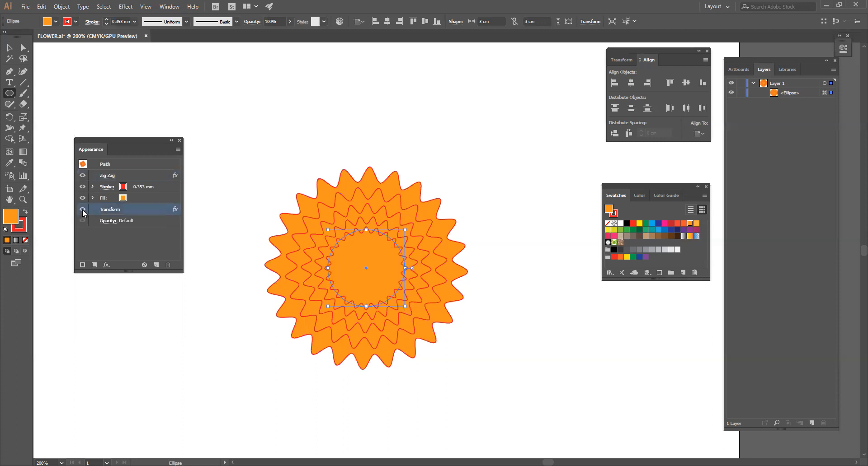
click(82, 210)
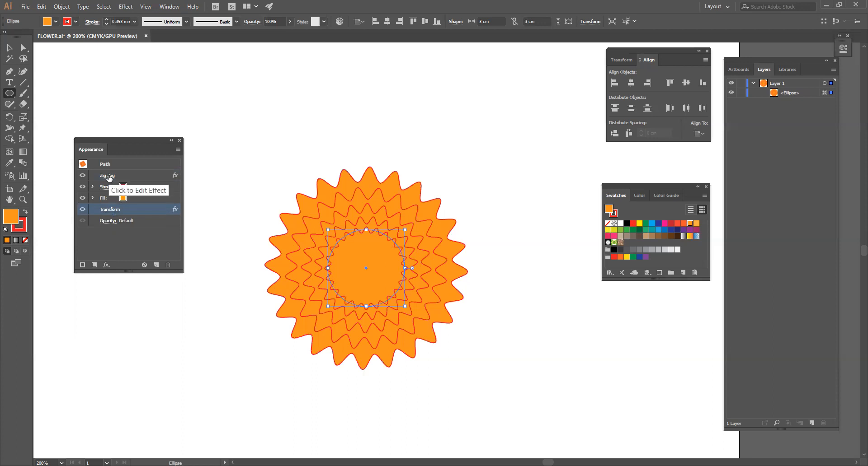
Reopen the shape's Zig Zag effect with preview on and set its absolute size to 0.1 cm
click(109, 176)
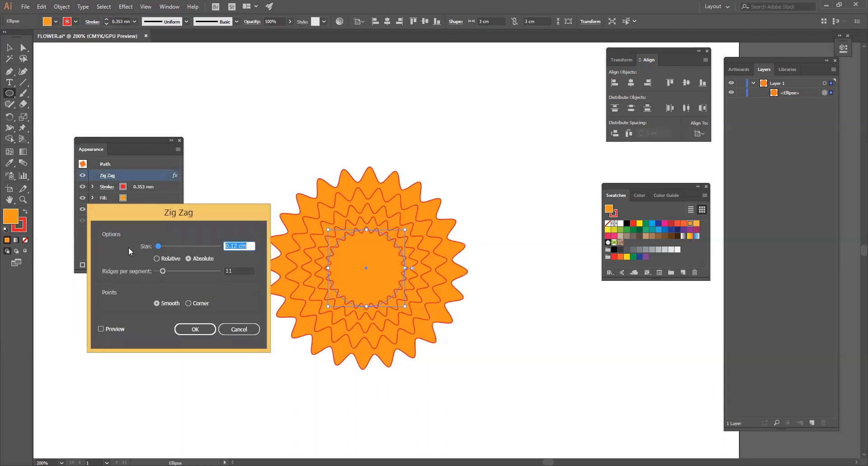
click(116, 330)
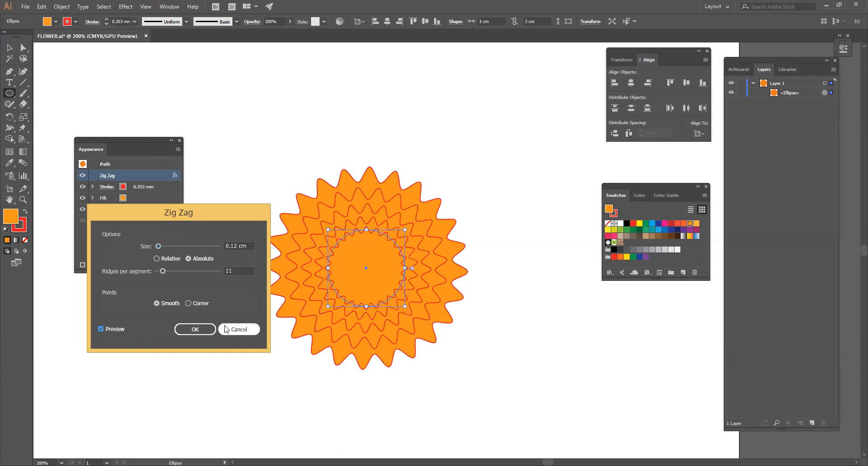
click(250, 246)
text(.1)
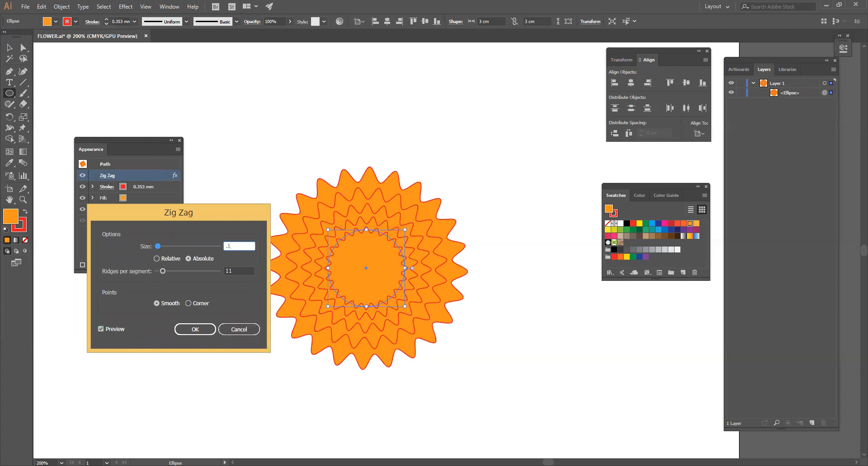
click(205, 258)
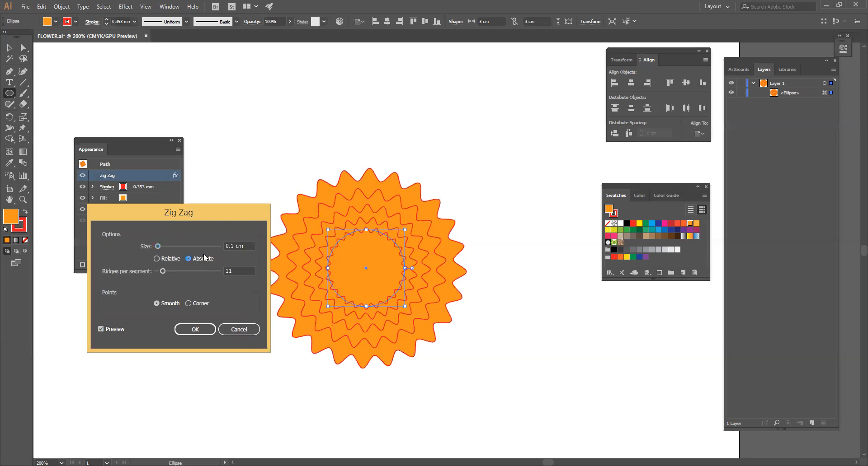
Increase the Zig Zag effect's ridges per segment to 24
click(239, 271)
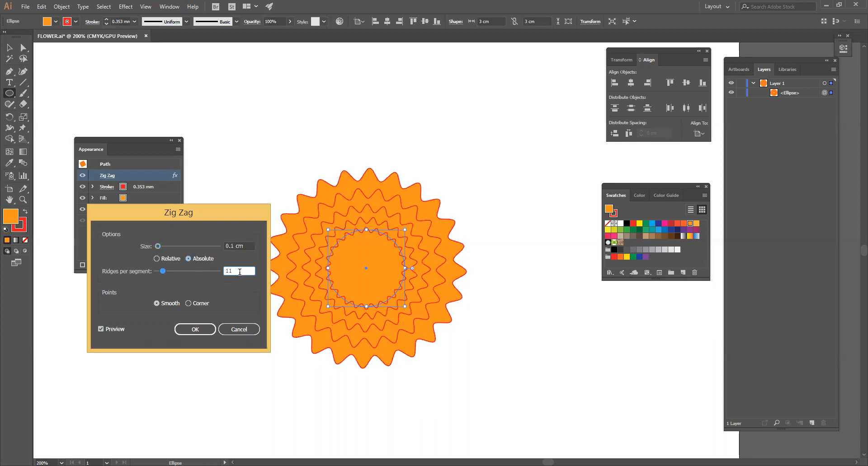
key(Up)
key(Up)
key(Up)
key(Up)
key(Up)
key(Up)
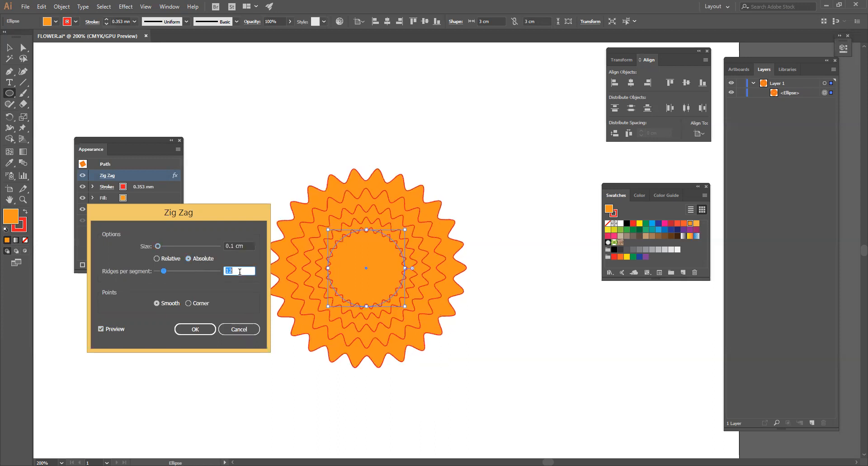
key(Up)
key(Up)
key(Up)
key(Up)
key(Up)
key(Up)
key(Up)
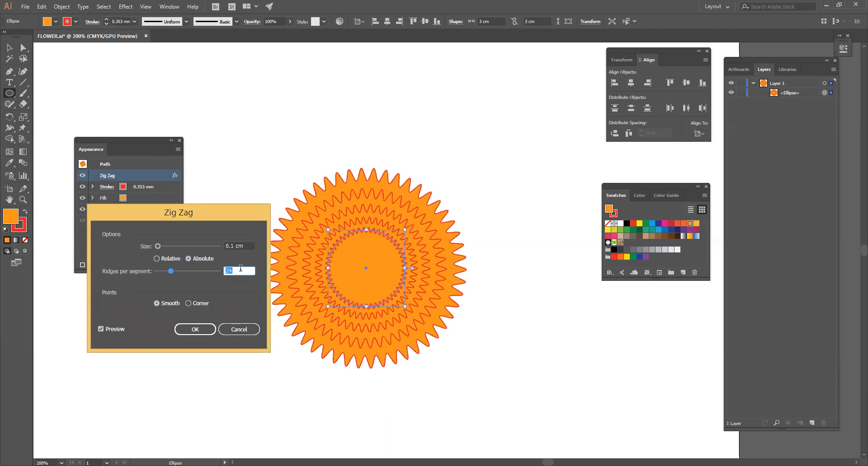
Reduce the Zig Zag size to 0.08 cm and further to 0.06 cm, and apply the effect
click(244, 245)
text(.08)
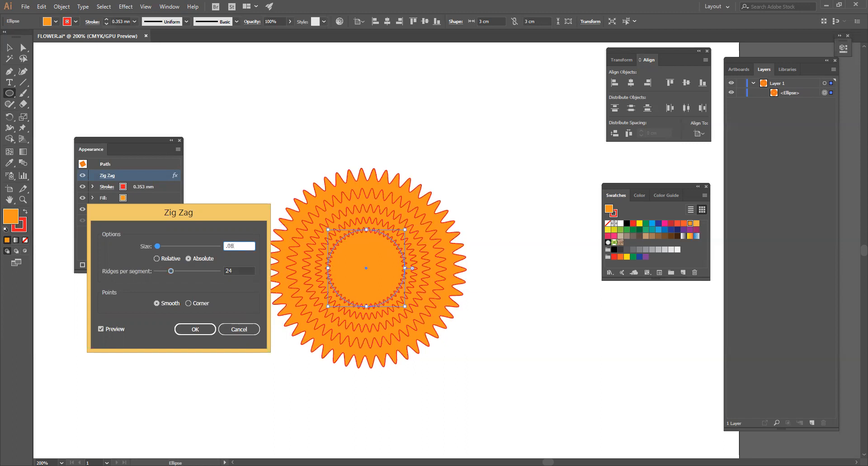
click(189, 258)
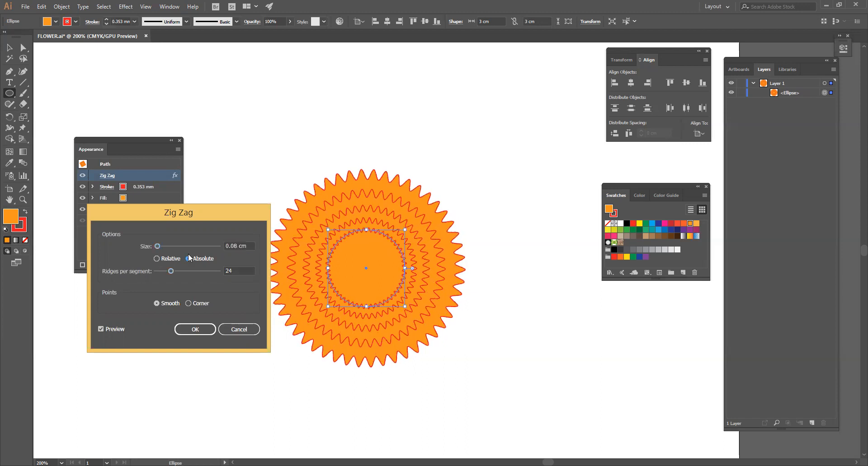
click(235, 247)
text(6)
key(Tab)
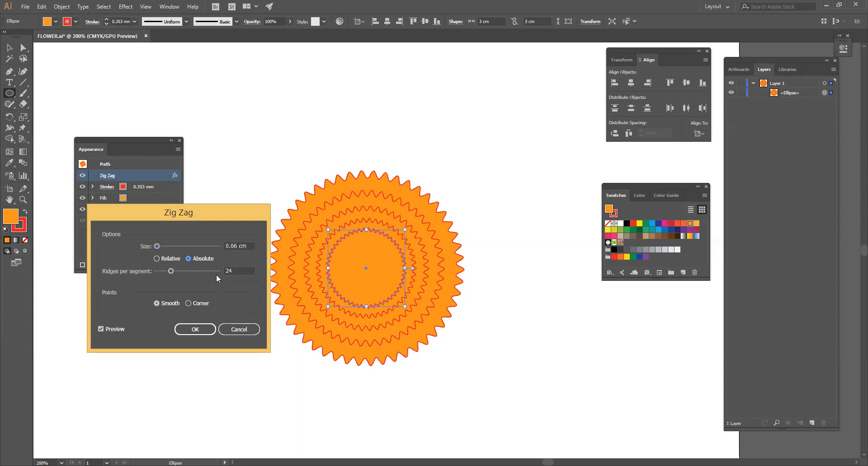
click(202, 328)
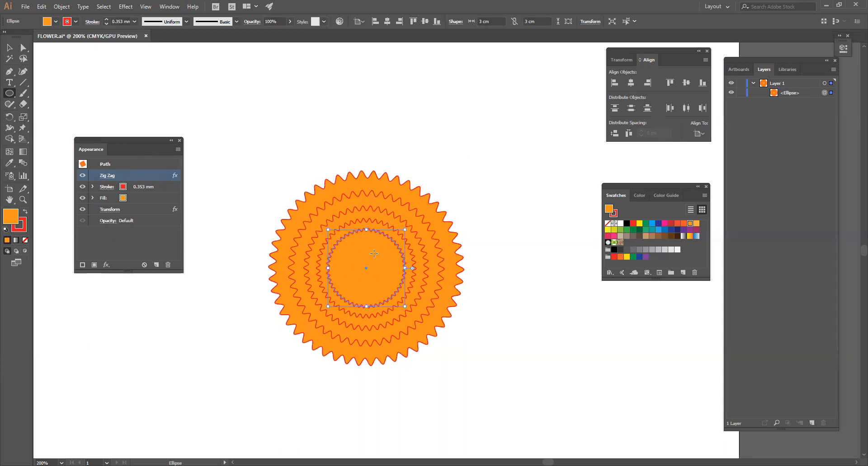
Try a green fill on the zigzag shape, settle on the light orange swatch, and expand the shape's appearance
click(647, 223)
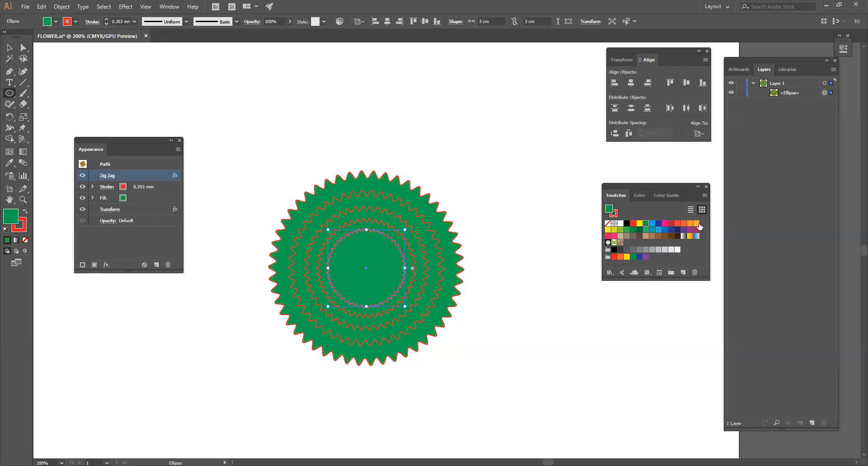
click(696, 223)
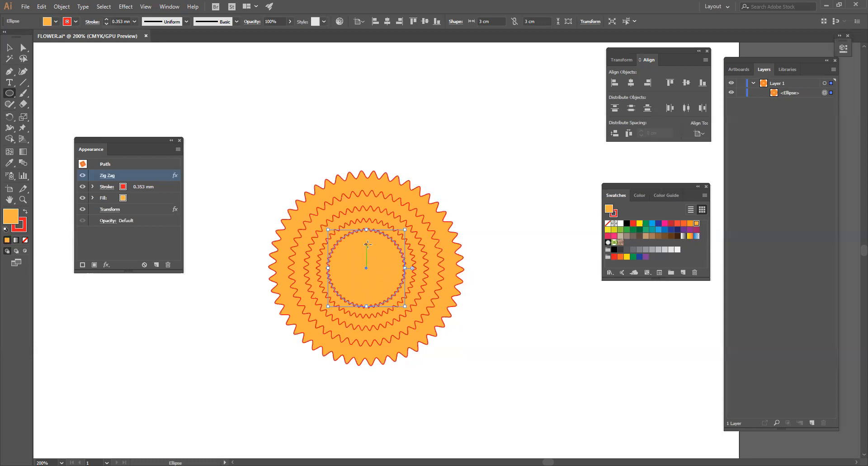
click(62, 6)
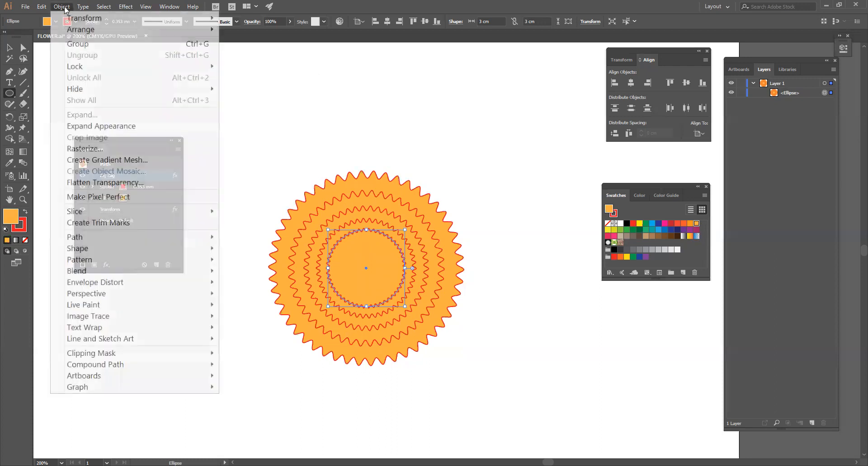
click(113, 126)
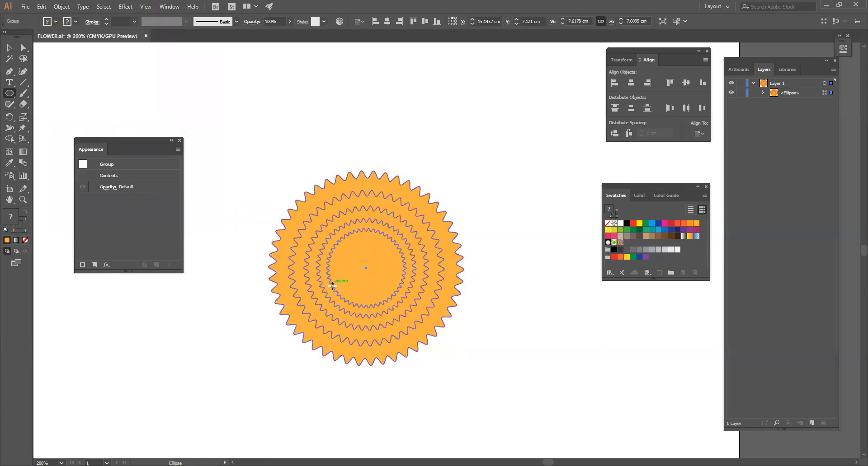
Reveal the expanded shape's ring subgroups in the layer list and isolate the group for editing individual rings
click(9, 48)
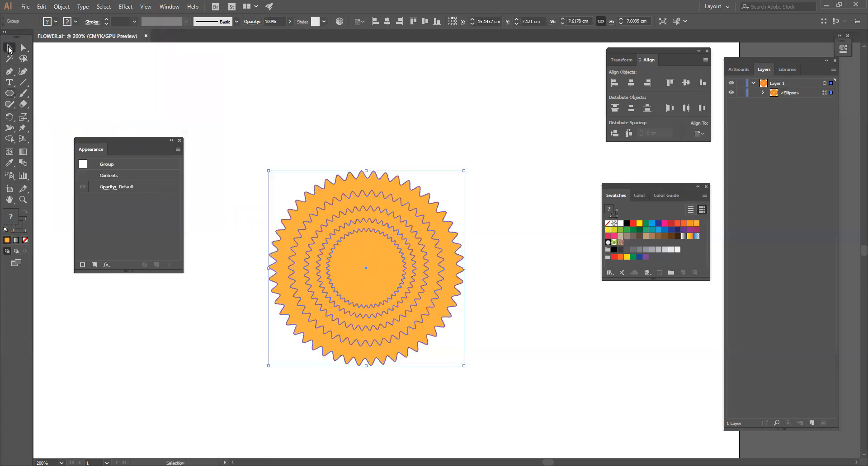
click(406, 189)
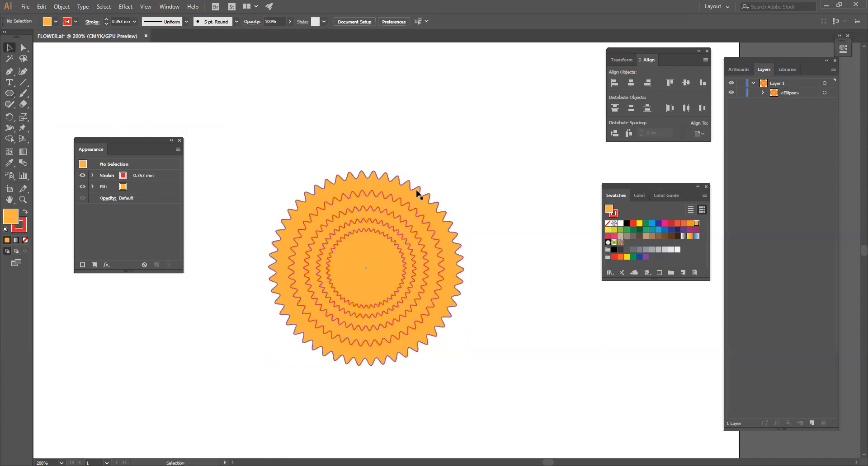
click(401, 237)
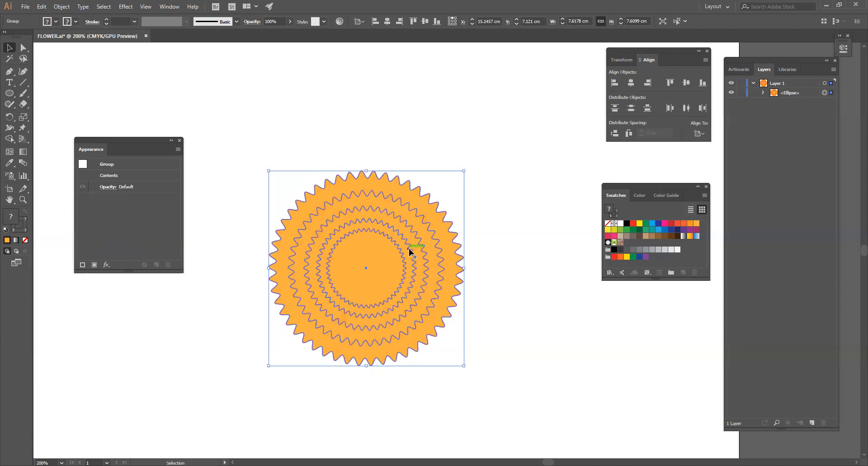
click(762, 92)
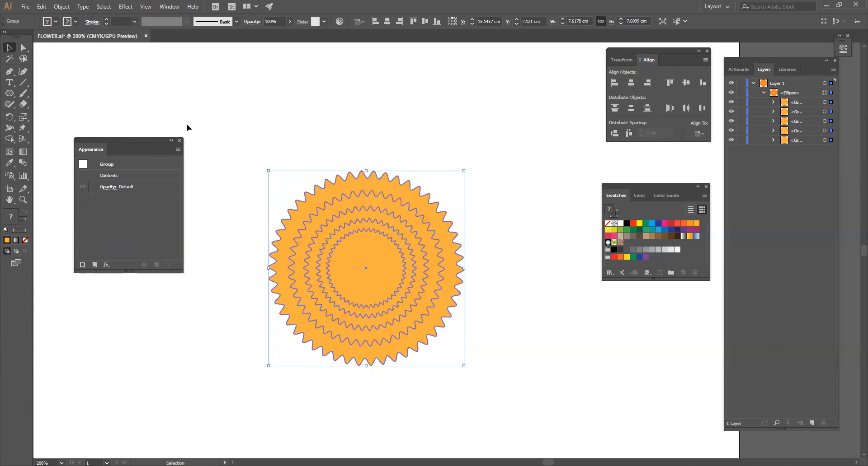
click(62, 7)
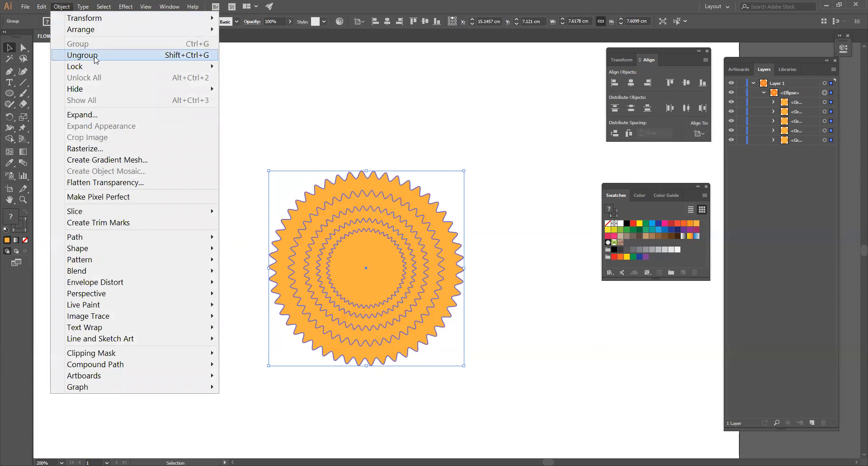
click(430, 137)
click(412, 256)
double_click(412, 256)
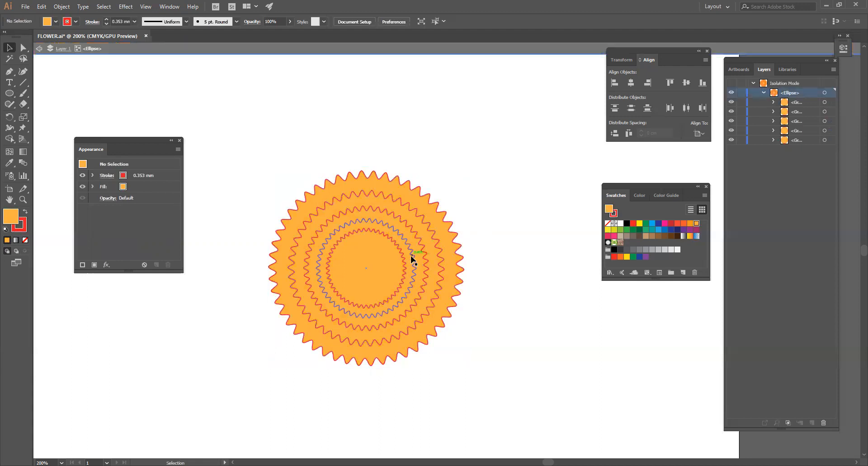
Fill the second ring from the centre with orange and the third ring with a deeper orange
click(413, 271)
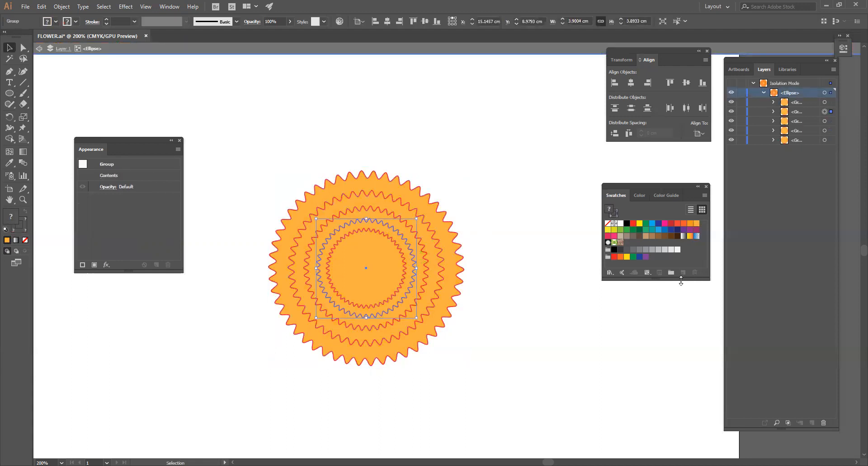
click(690, 223)
click(525, 285)
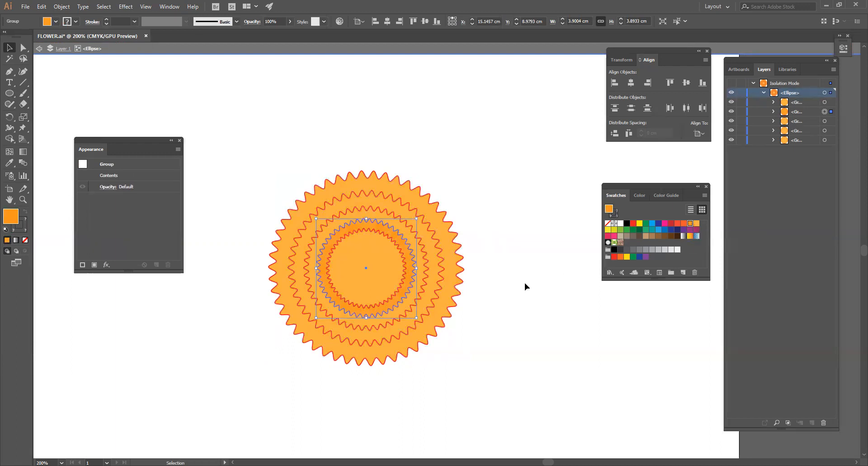
click(427, 269)
click(684, 223)
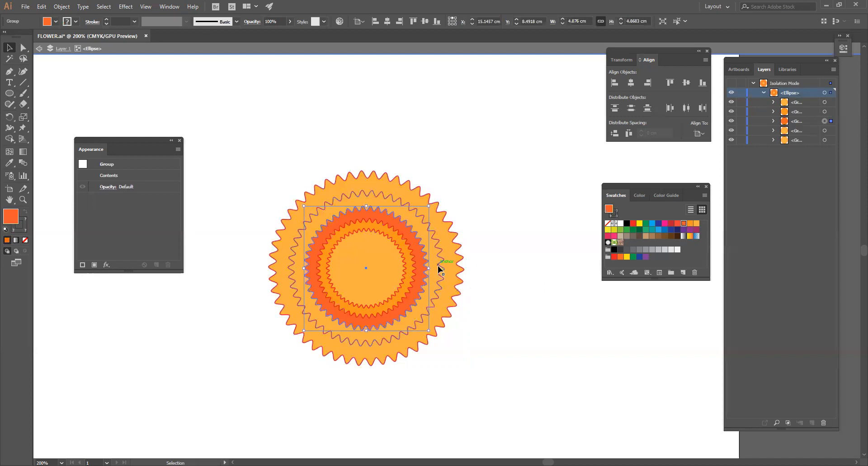
Fill the fourth ring with red-orange and the outermost ring with dark red
click(444, 278)
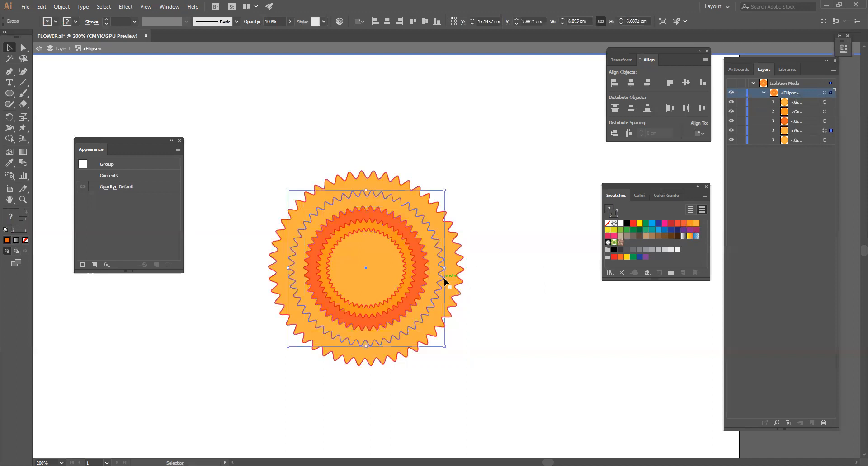
click(678, 224)
click(470, 284)
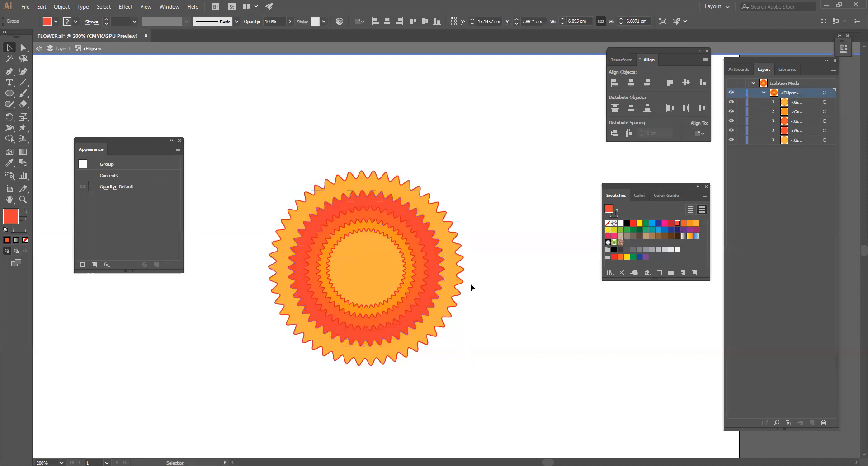
click(461, 279)
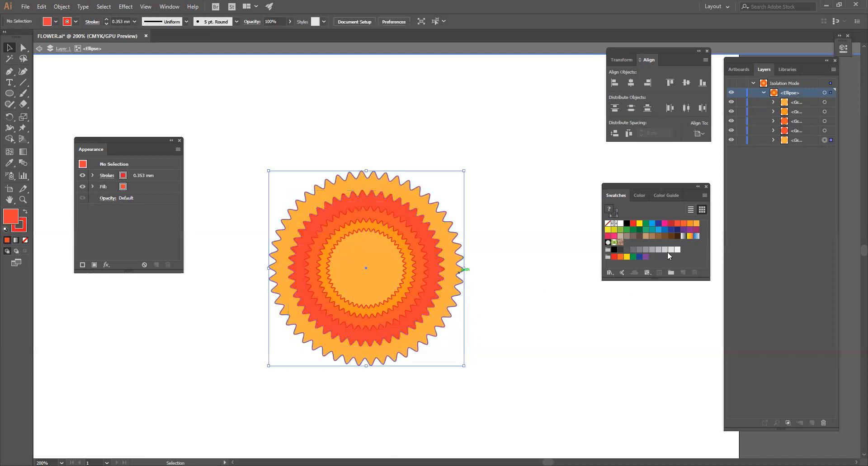
click(671, 224)
click(493, 299)
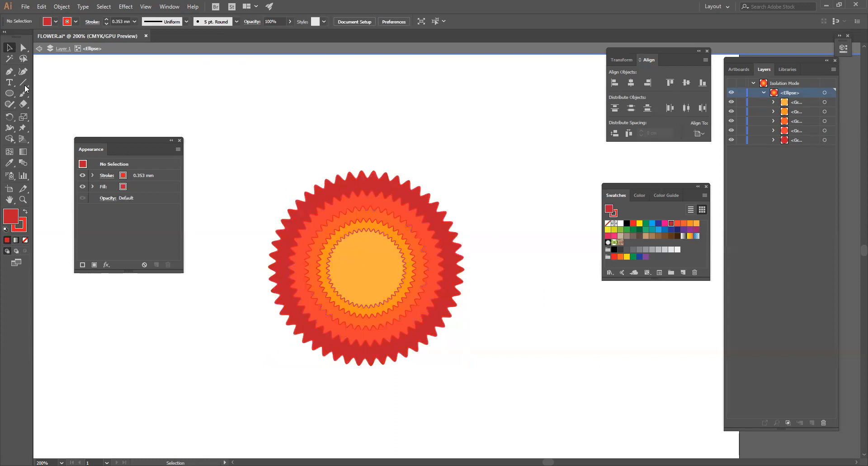
Draw a horizontal ellipse about 5.04 cm wide and 1.94 cm high overlapping the flower centre's right edge
click(9, 94)
drag(492, 270, 551, 294)
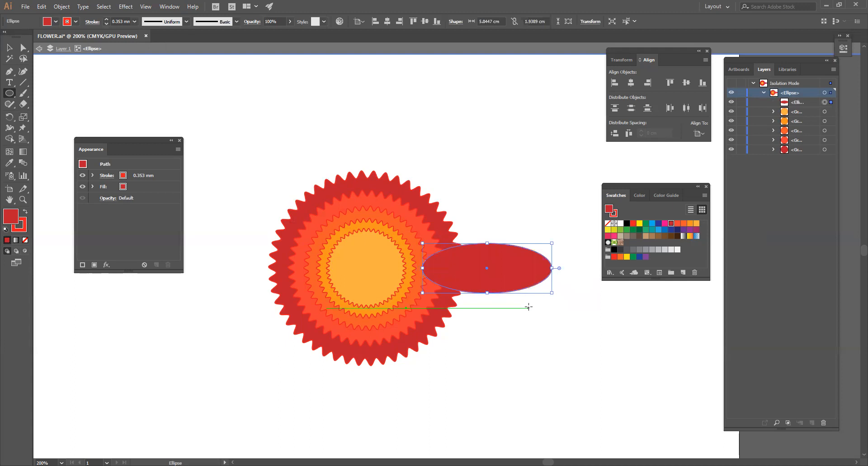
Extend both handles of the petal ellipse's inner anchor point to widen and blunt that end, and leave isolation mode
key(a)
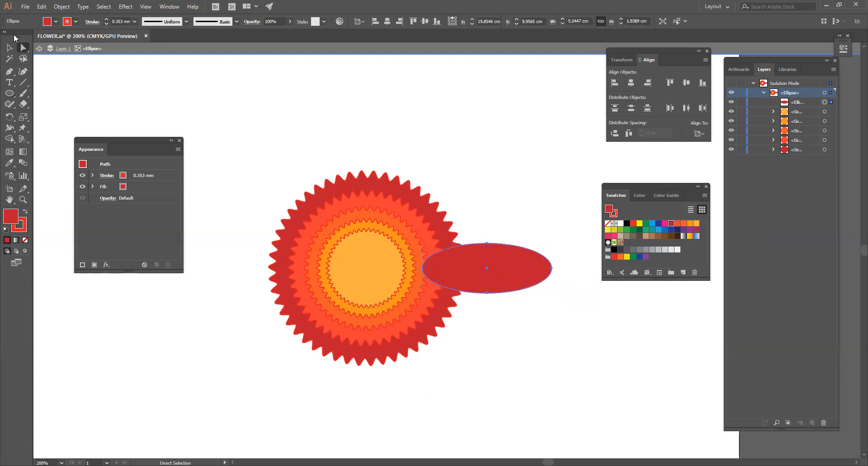
click(423, 269)
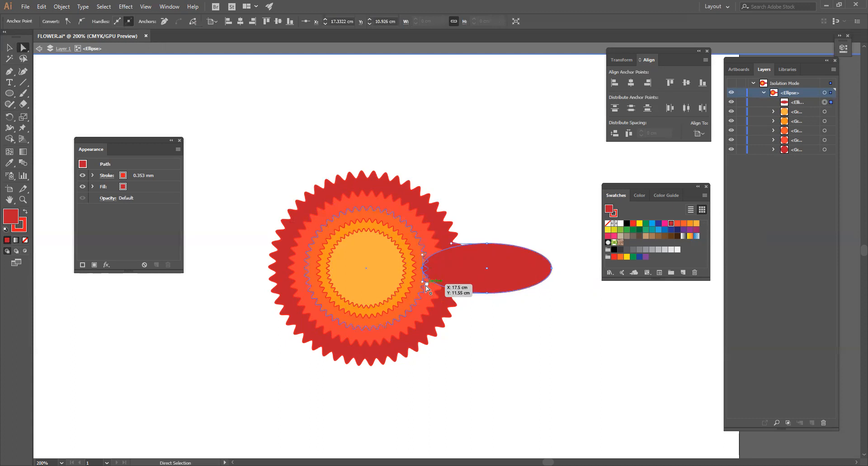
drag(422, 281, 422, 297)
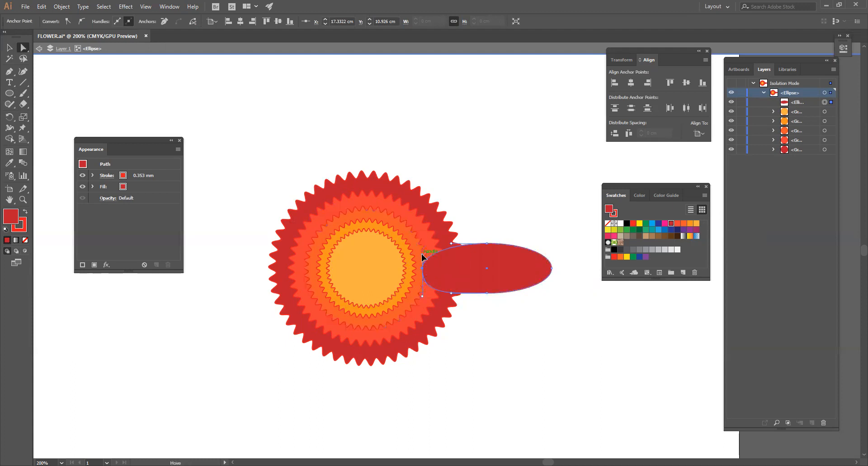
drag(425, 248, 423, 243)
key(v)
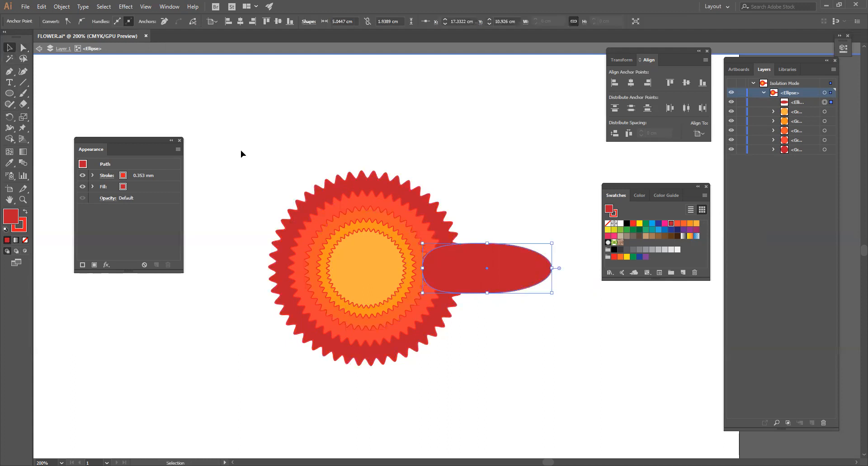
click(438, 162)
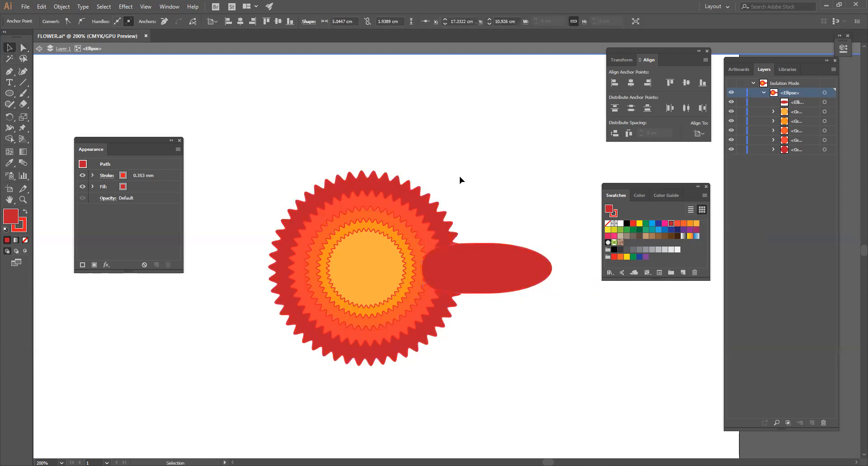
key(Escape)
Select the petal and toggle its group's visibility to check which objects belong to the group
click(509, 278)
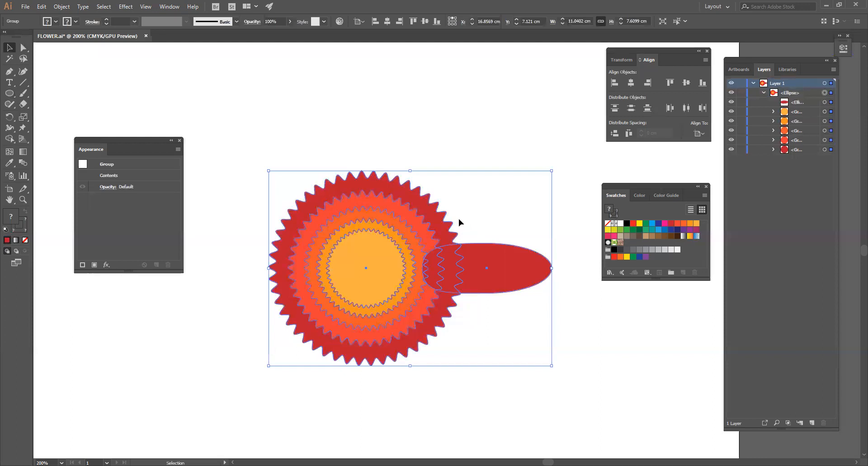
click(480, 227)
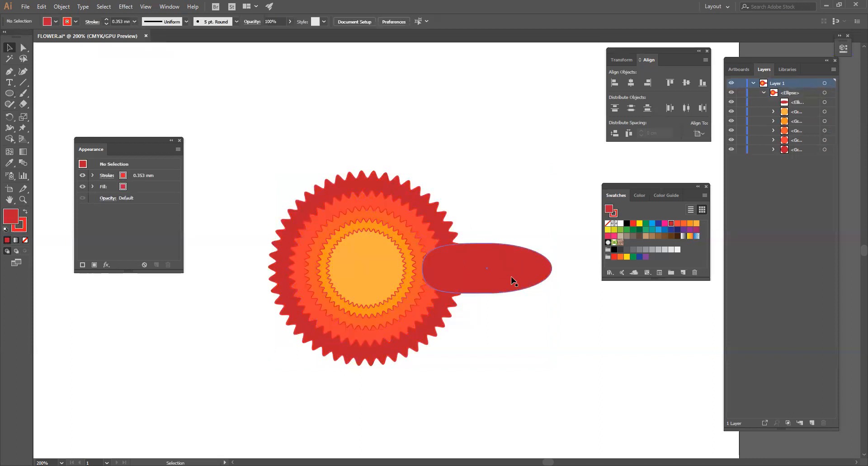
click(507, 269)
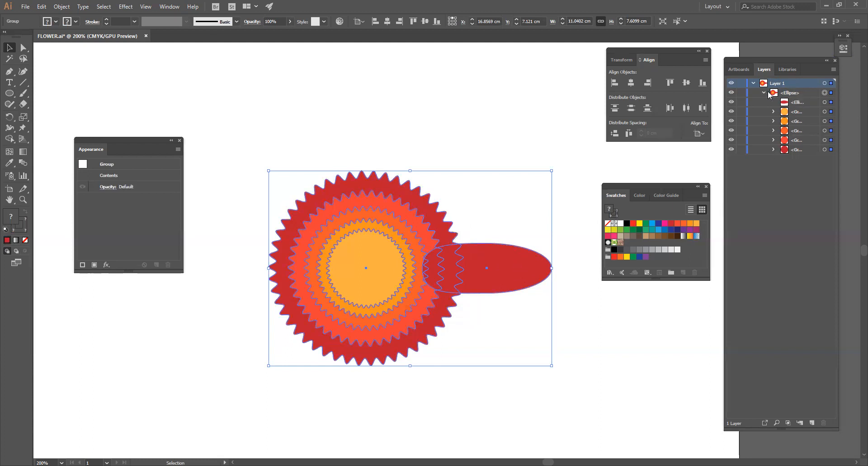
click(730, 93)
click(730, 93)
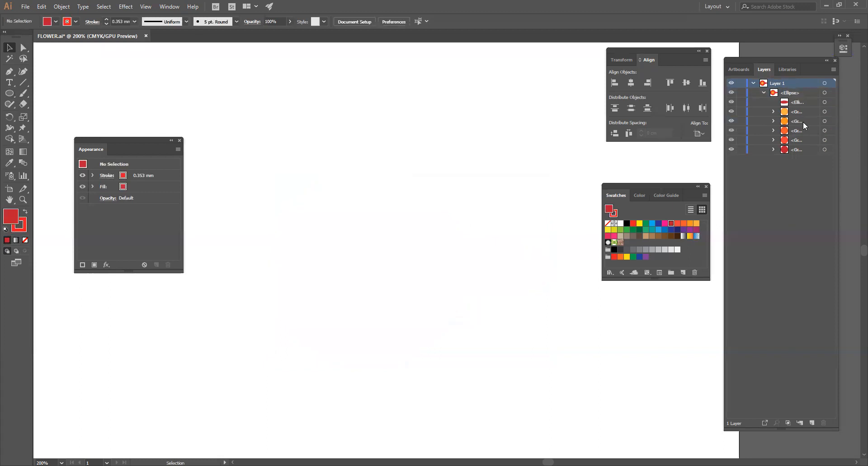
Try to move the petal ellipse out of the ring group and beneath it in the layer list
click(799, 103)
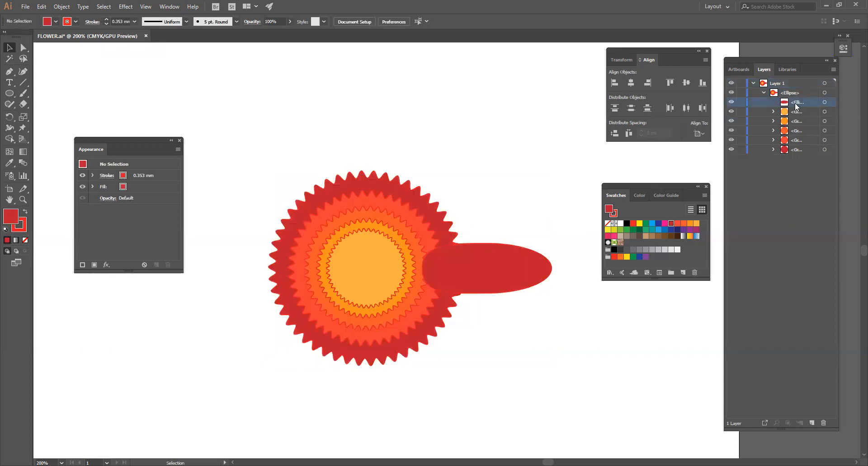
drag(802, 102, 798, 91)
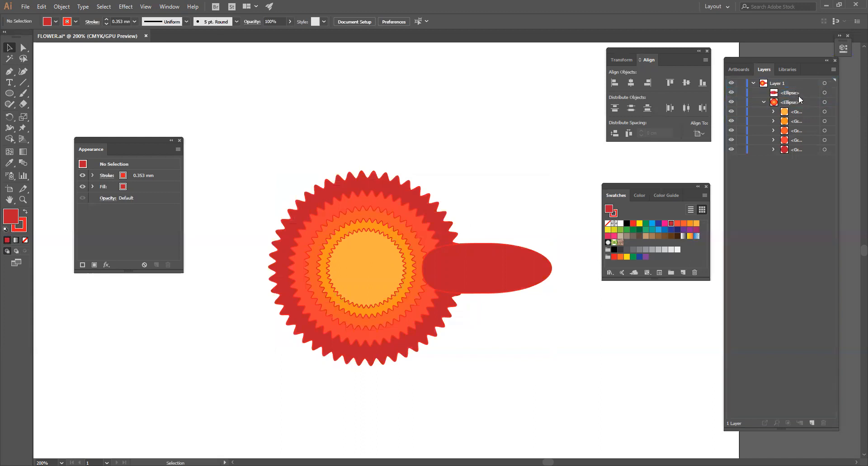
click(513, 266)
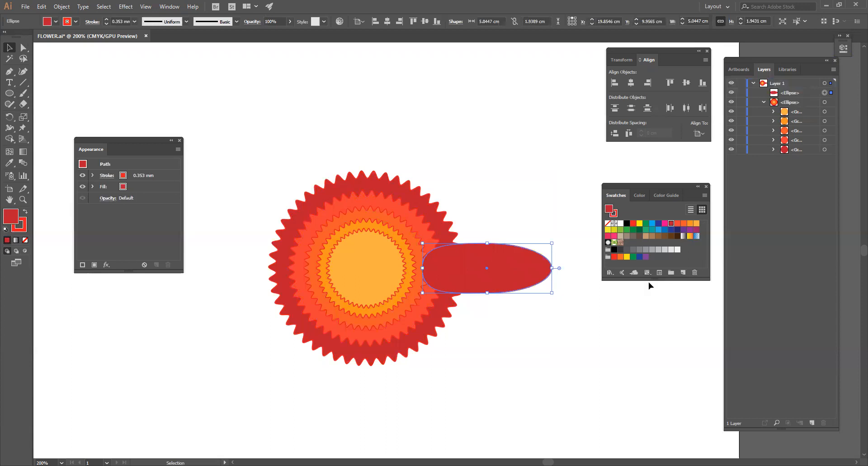
click(786, 93)
drag(798, 91, 797, 155)
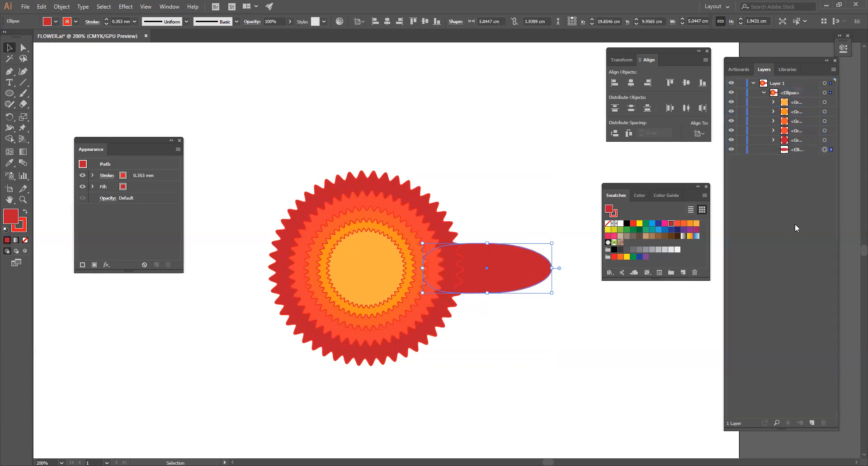
Enlarge the layer list's thumbnails by setting a custom row size of 70 pixels
click(833, 71)
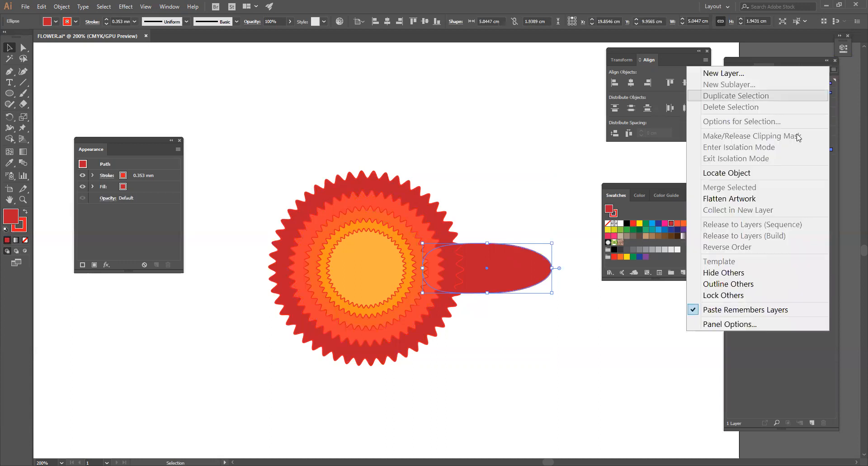
click(740, 325)
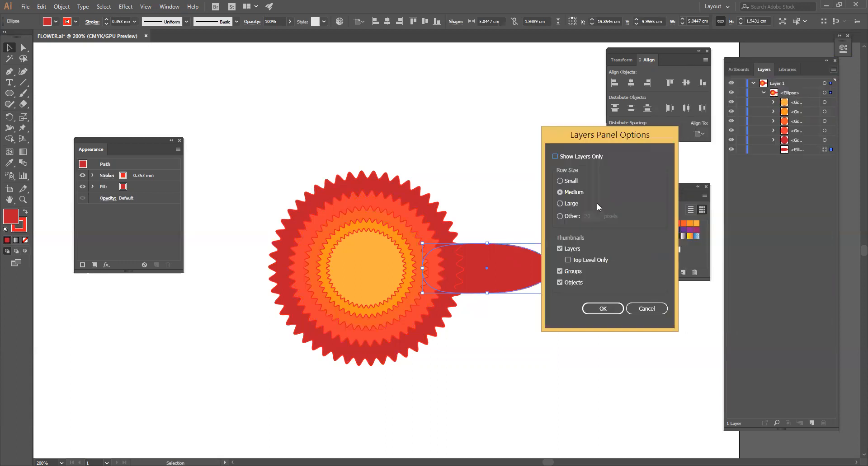
click(562, 216)
drag(594, 216, 570, 217)
text(70)
click(612, 309)
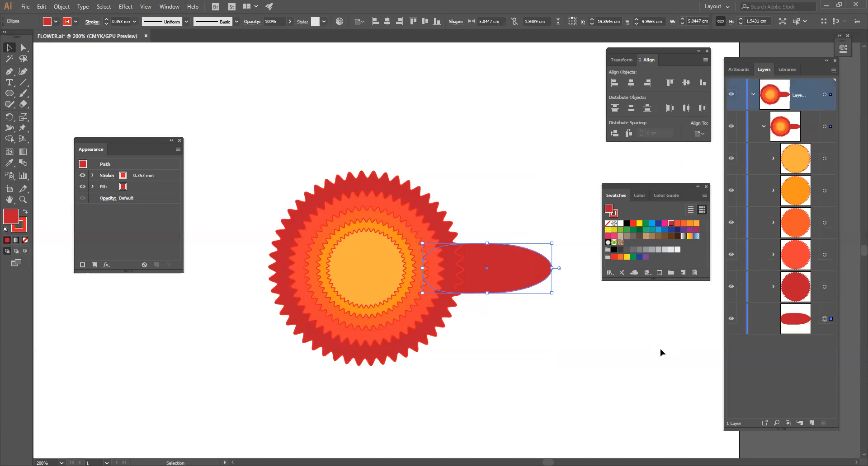
Isolate the flower group and move the petal ellipse out of it, above the group in the layer list
click(563, 329)
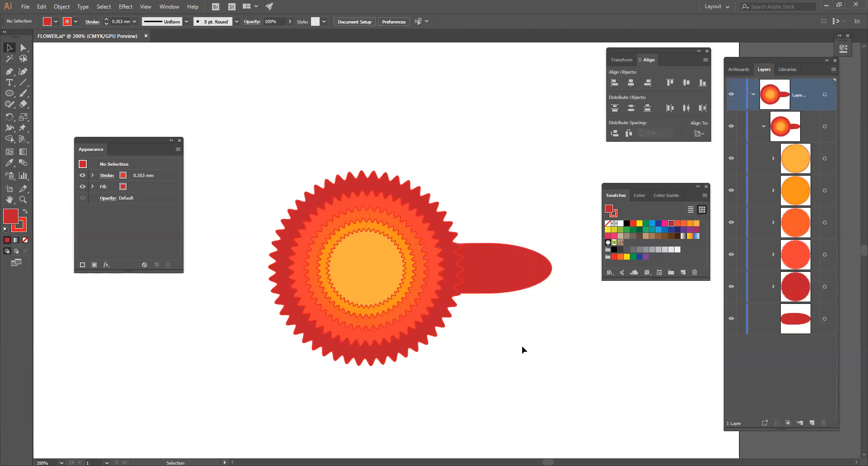
key(ctrl+a)
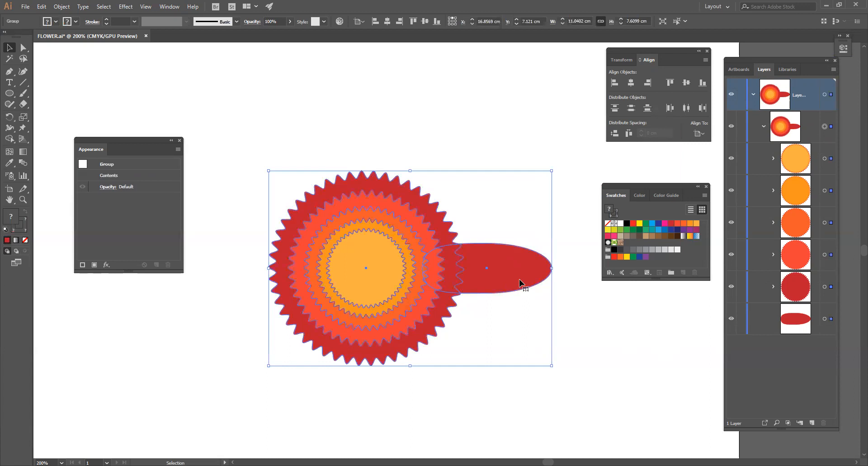
double_click(517, 273)
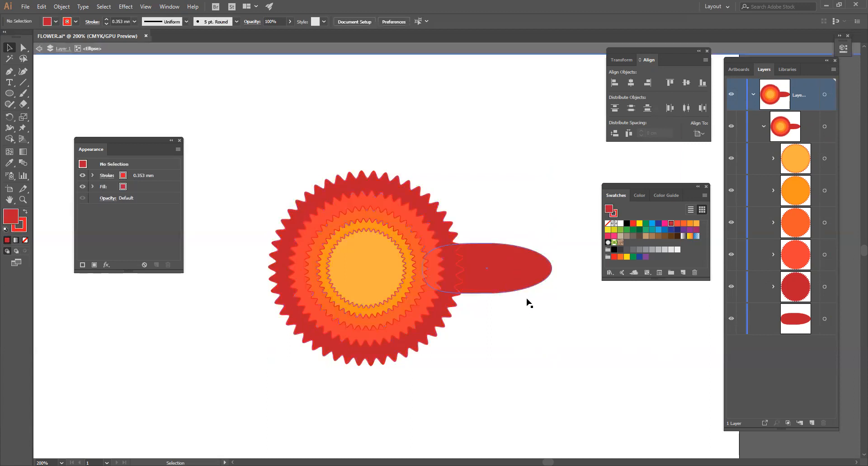
click(518, 280)
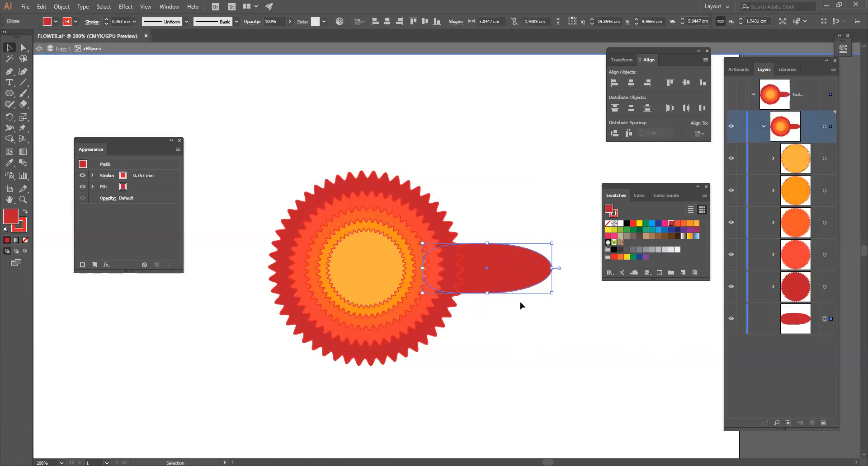
click(523, 315)
click(731, 319)
click(731, 318)
drag(787, 319, 804, 111)
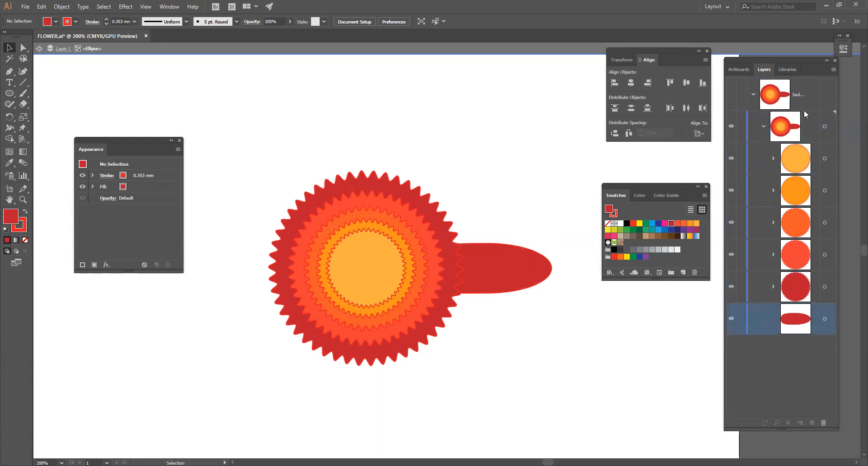
click(514, 288)
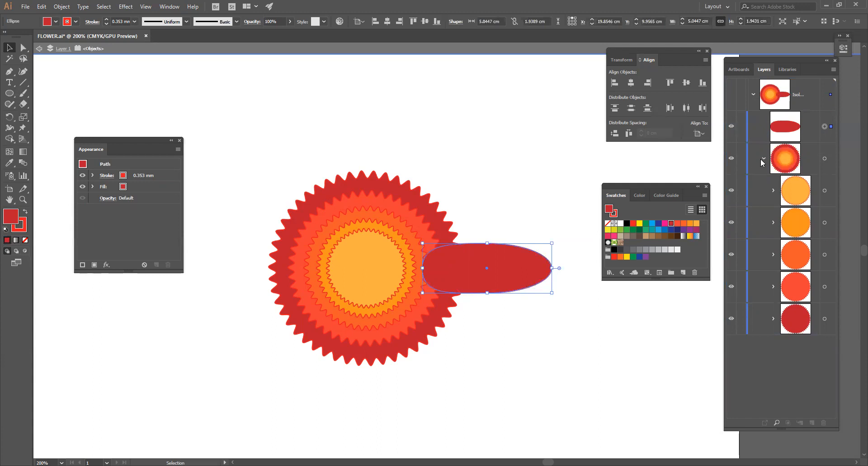
Collapse the ring group, place the petal ellipse beneath it in the layer list, and leave isolation mode
click(762, 159)
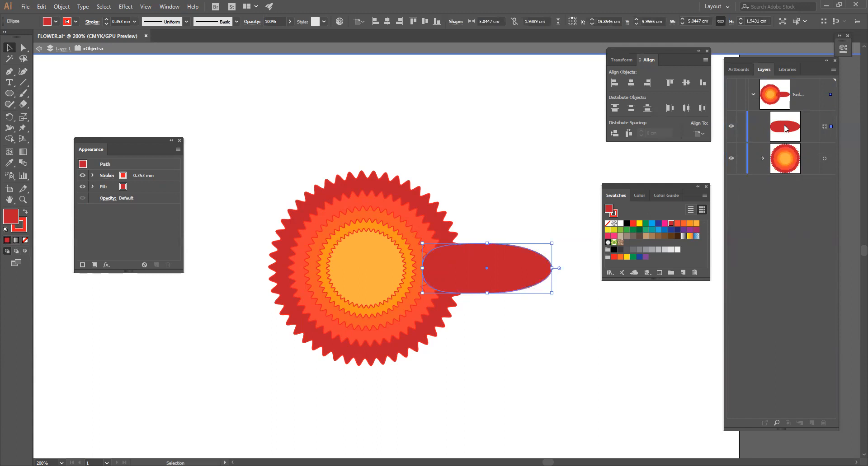
drag(791, 130, 790, 174)
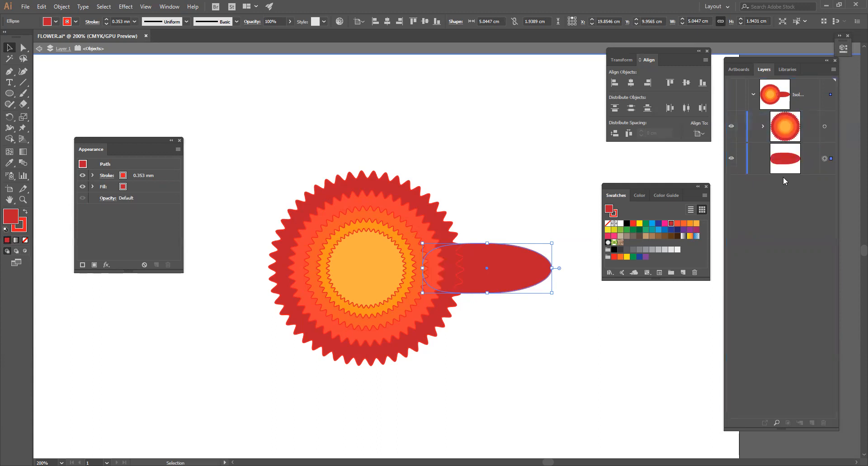
click(482, 337)
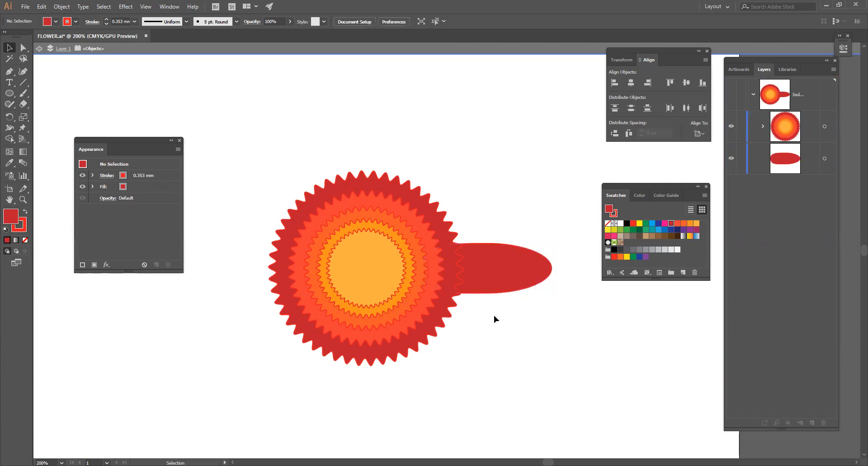
click(500, 269)
double_click(520, 183)
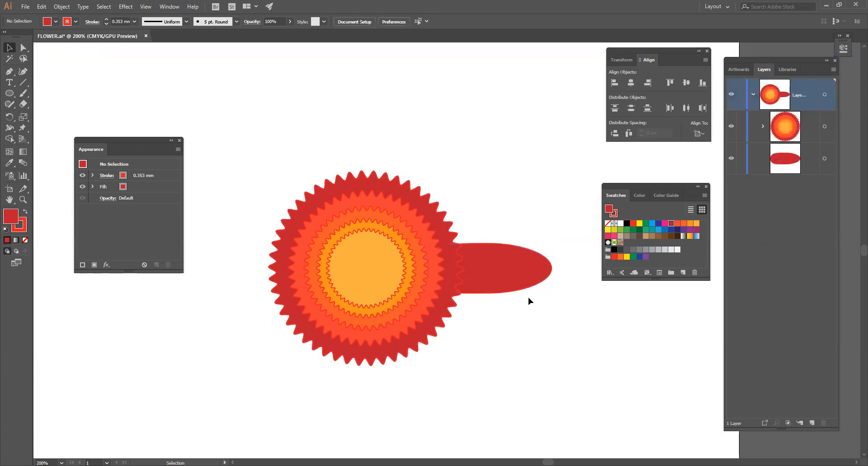
Start a Transform effect on the petal with its middle-left reference point and the preview enabled
click(526, 279)
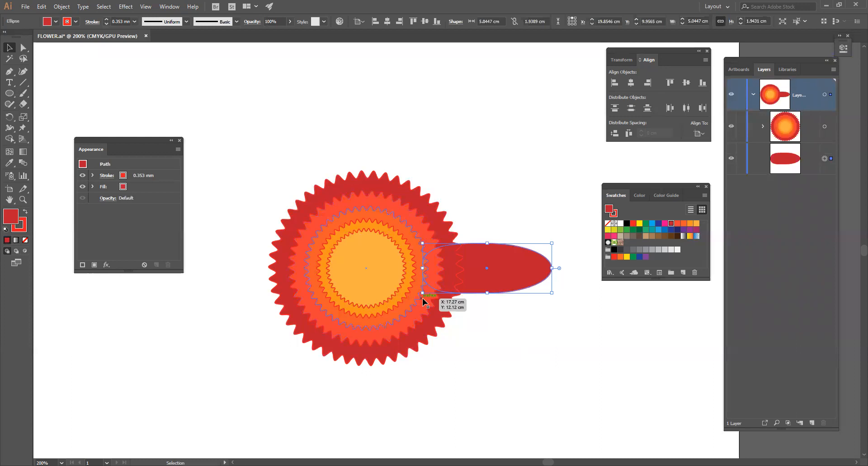
click(125, 7)
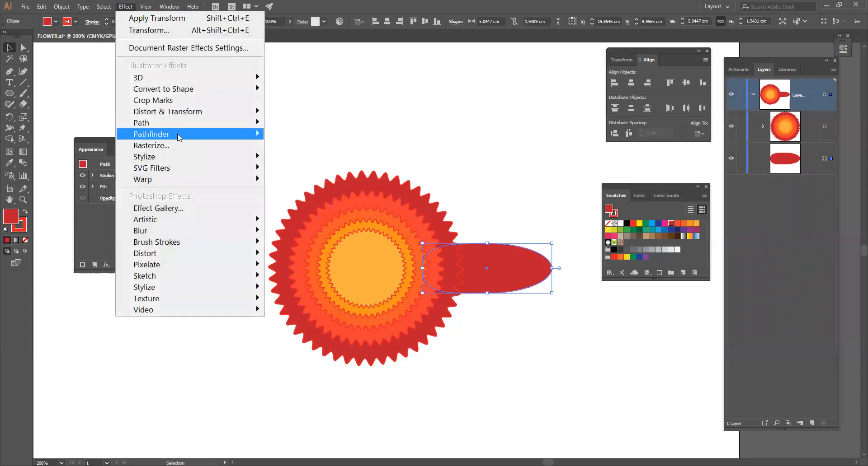
mouse_move(181, 118)
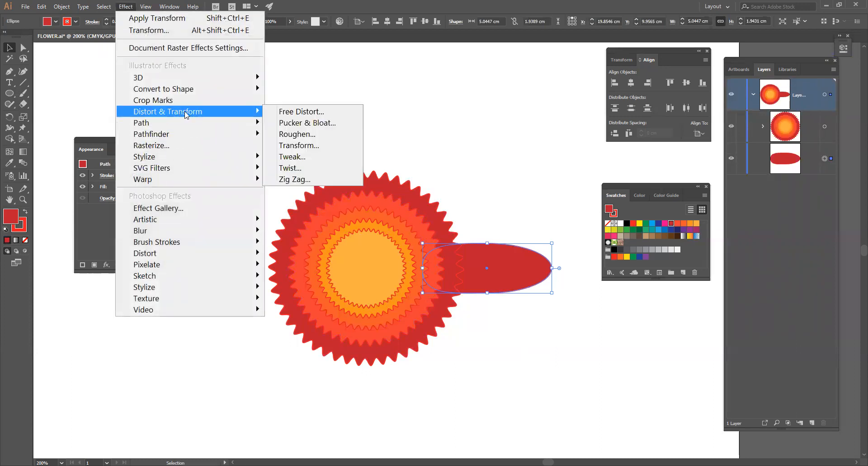
click(318, 144)
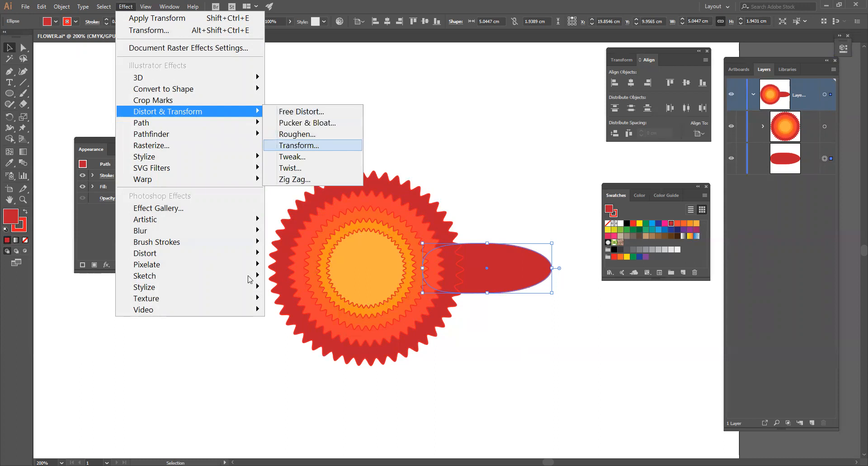
click(87, 284)
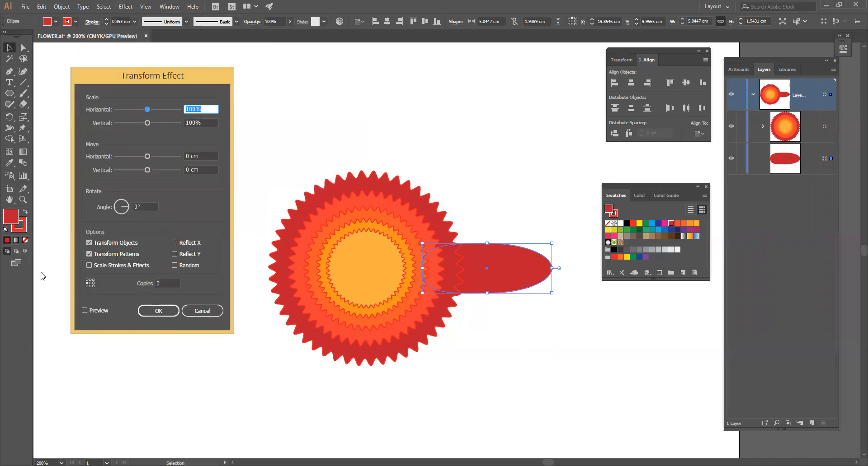
click(92, 310)
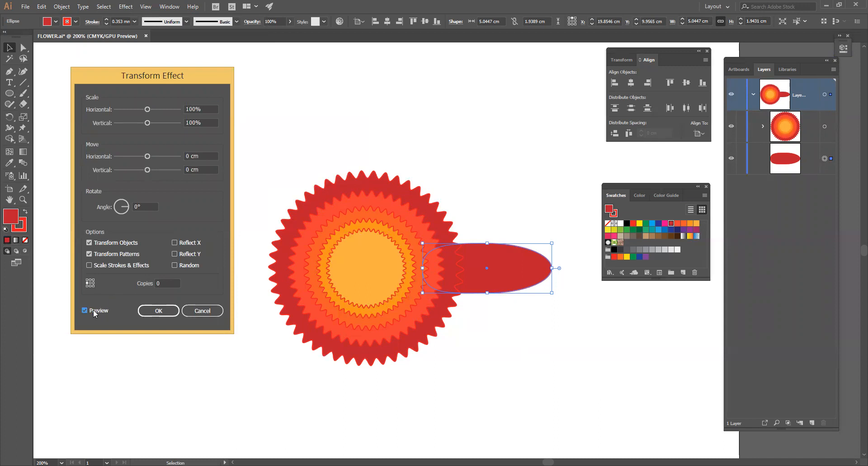
drag(159, 78, 148, 102)
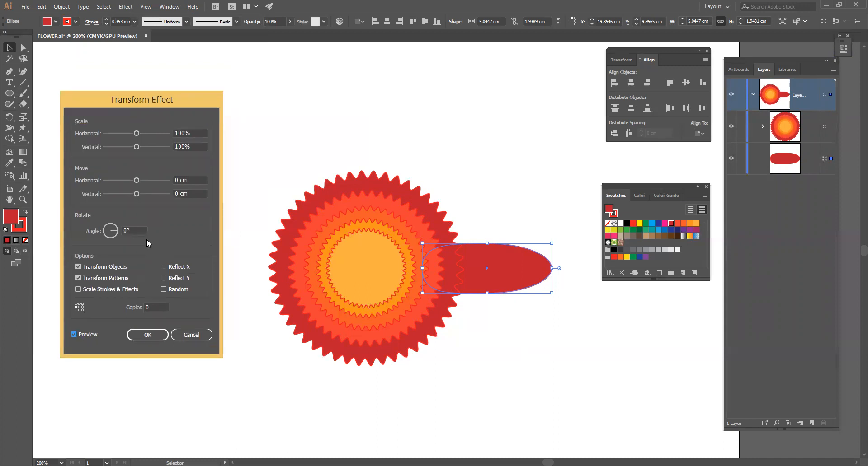
Try rotating the petal's Transform effect copies by 360/15 degrees, with 15 copies
click(103, 232)
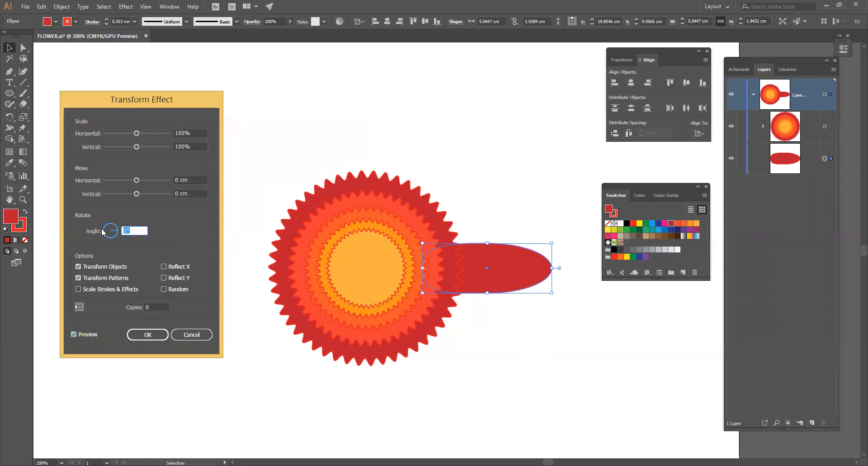
text(360/15)
click(157, 306)
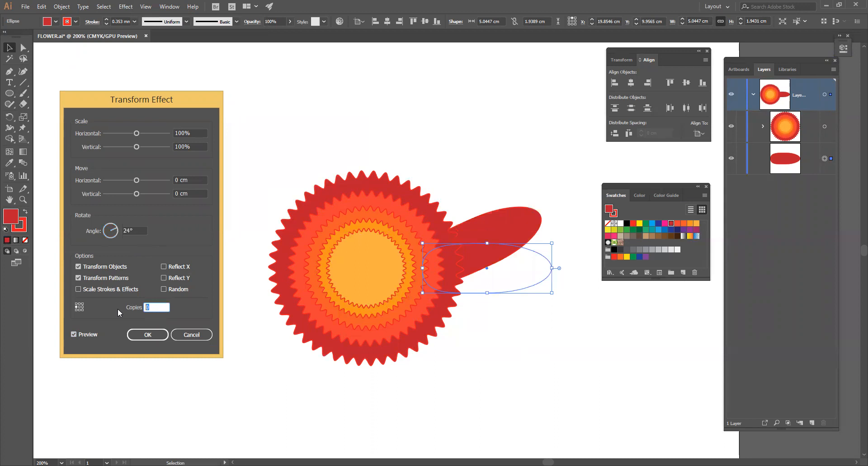
text(15)
click(118, 308)
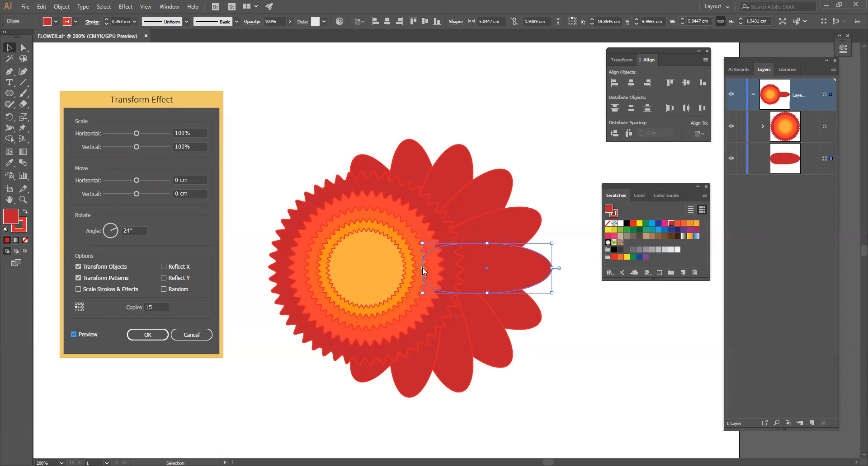
Try the centre reference point for the petal's rotated copies, and cancel the Transform effect
click(79, 307)
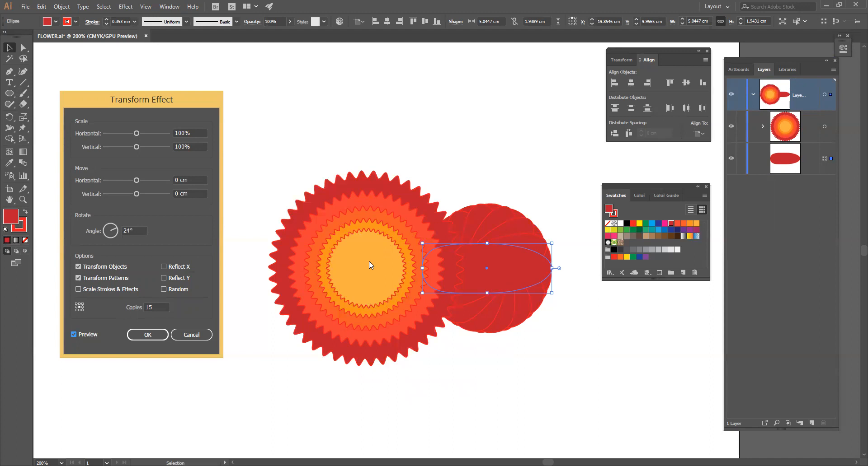
click(191, 336)
click(276, 149)
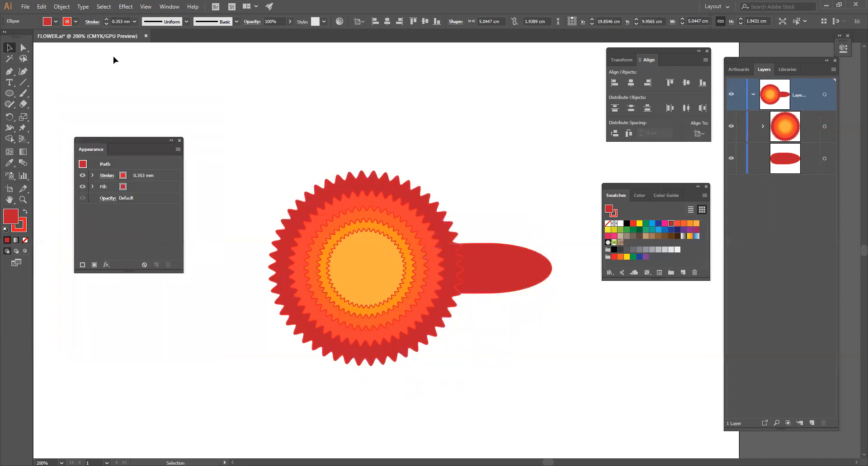
Try drawing a line about 5.36 cm long from the flower's centre into the petal, and delete it
key(backslash)
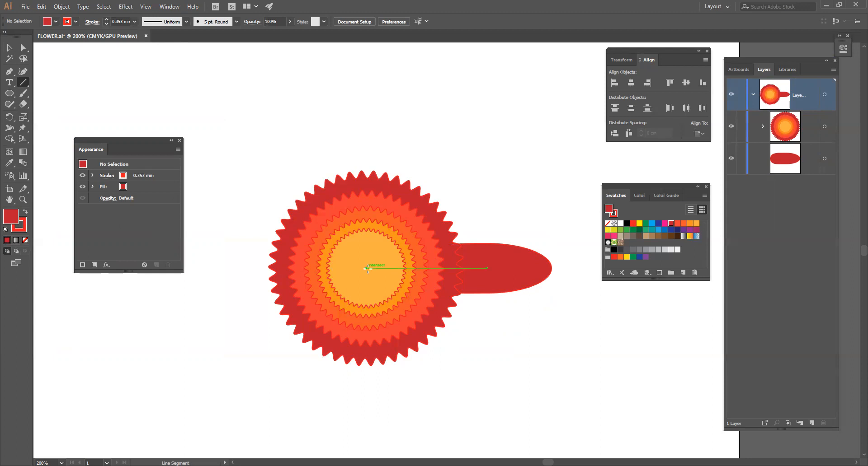
drag(367, 269, 504, 268)
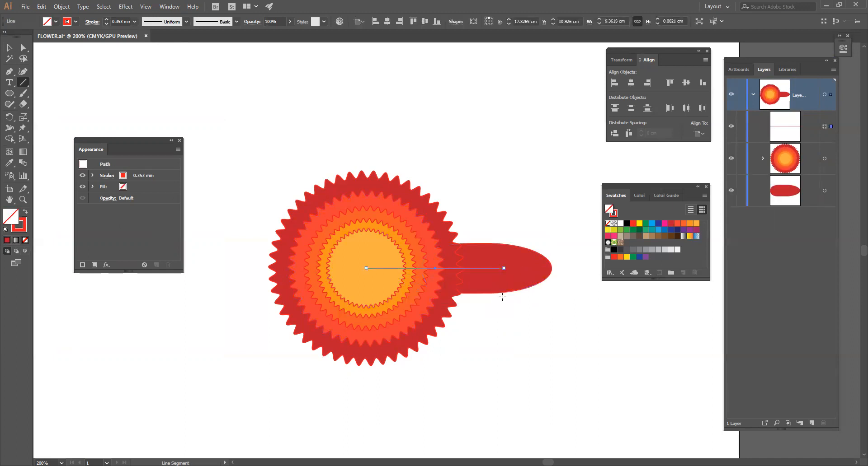
key(Delete)
Draw a horizontal line about 4.59 cm long from the flower's centre into the petal with the Line Segment tool
key(z)
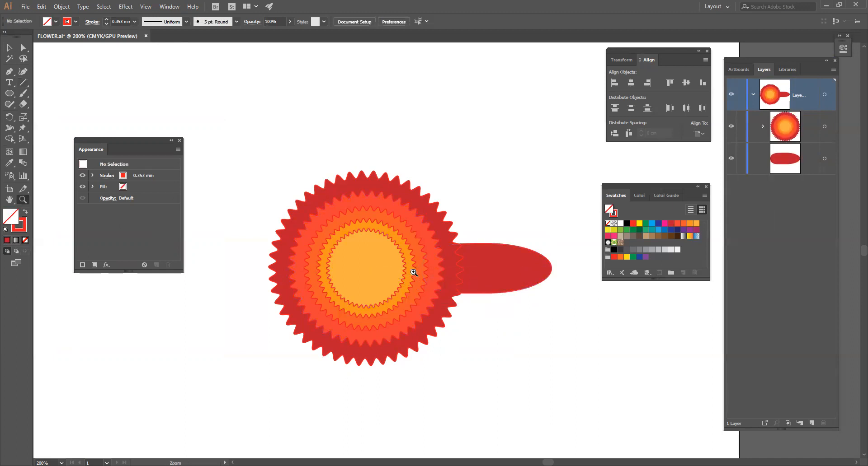
click(414, 274)
drag(471, 286, 411, 291)
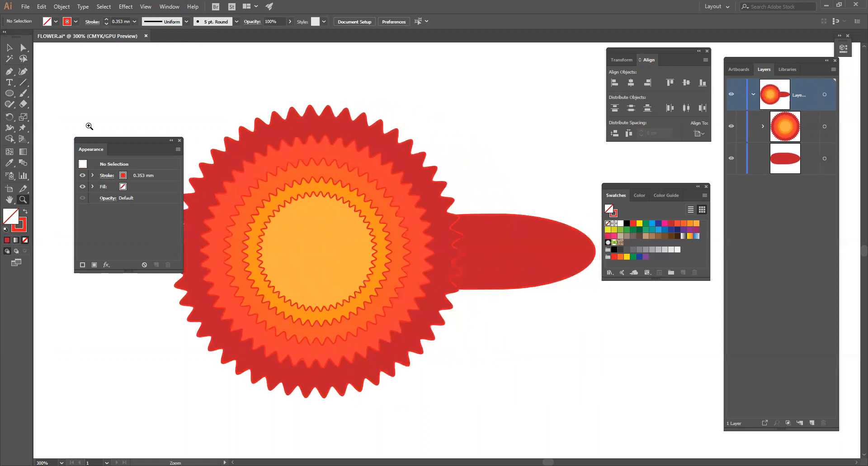
click(22, 84)
click(22, 84)
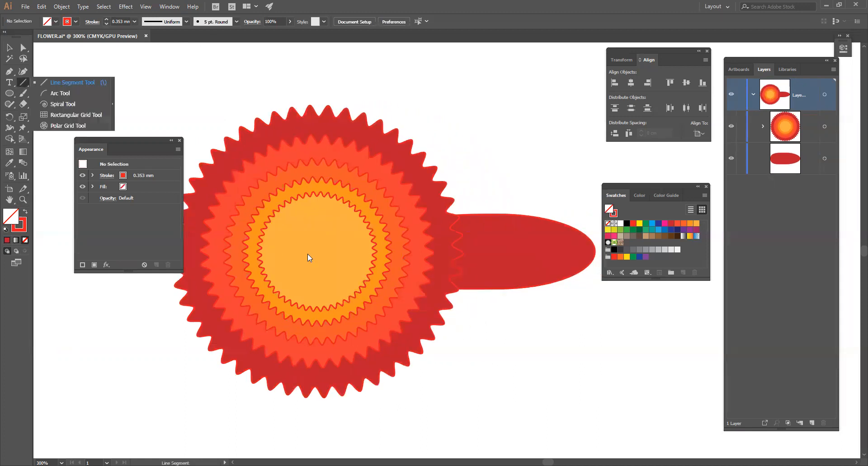
click(94, 83)
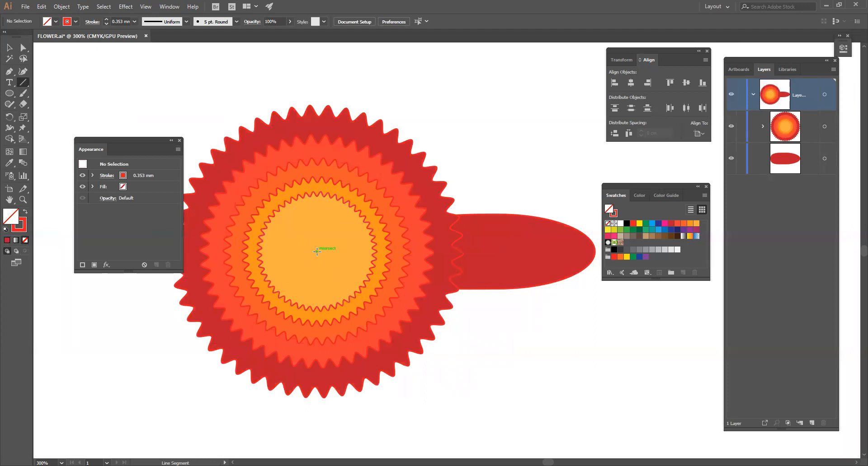
drag(318, 252, 493, 252)
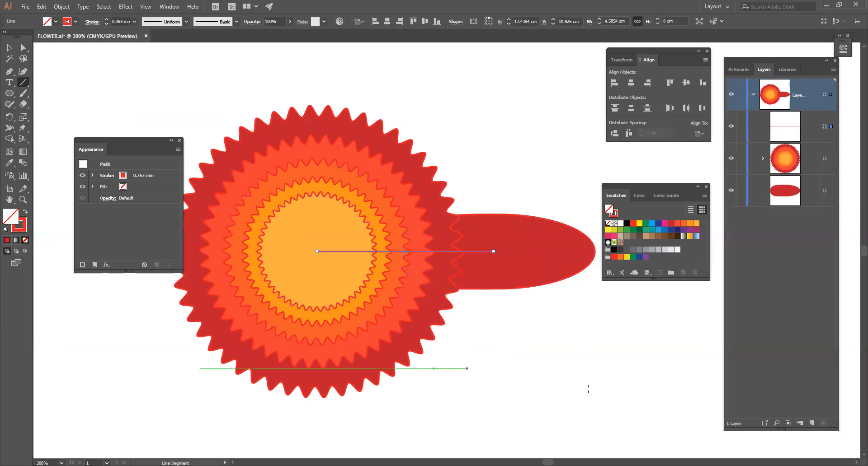
Group the horizontal line with the petal ellipse and deselect the group
click(9, 47)
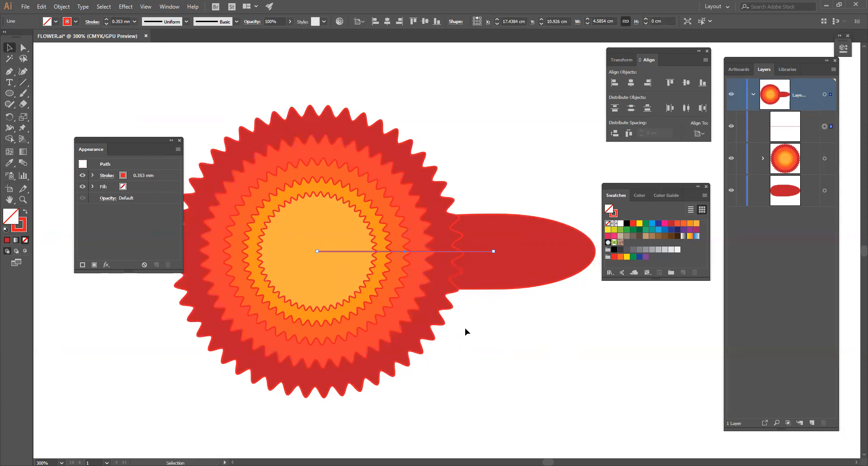
shift+click(559, 261)
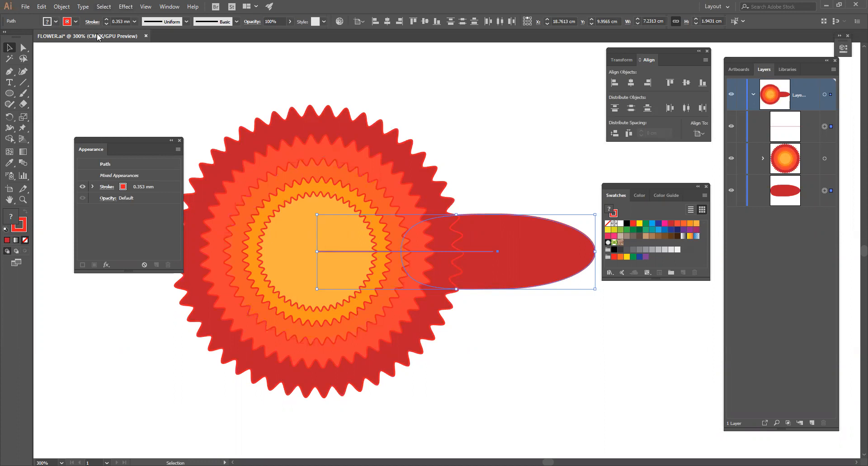
click(61, 7)
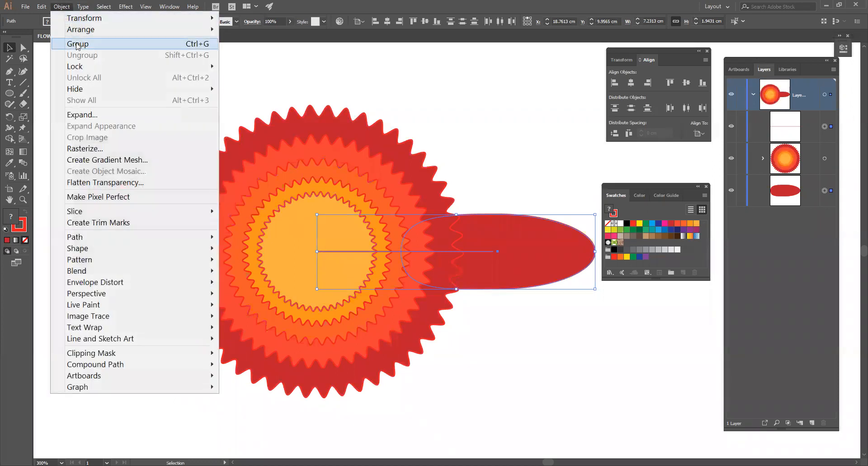
click(480, 281)
click(478, 252)
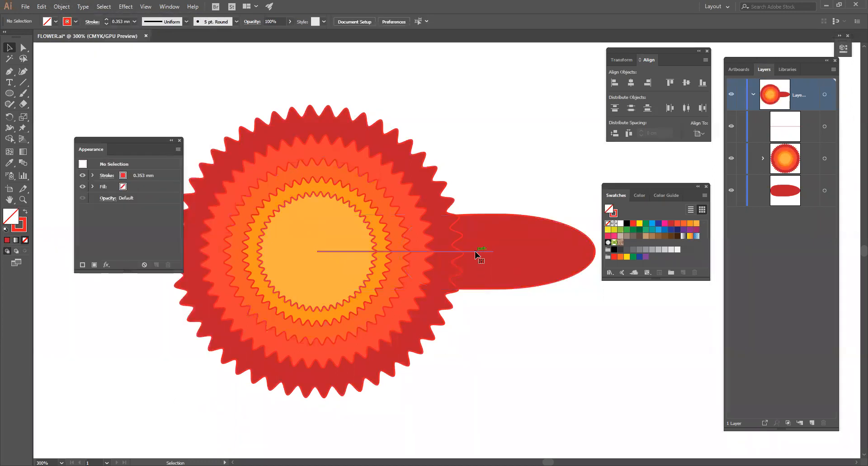
shift+click(515, 274)
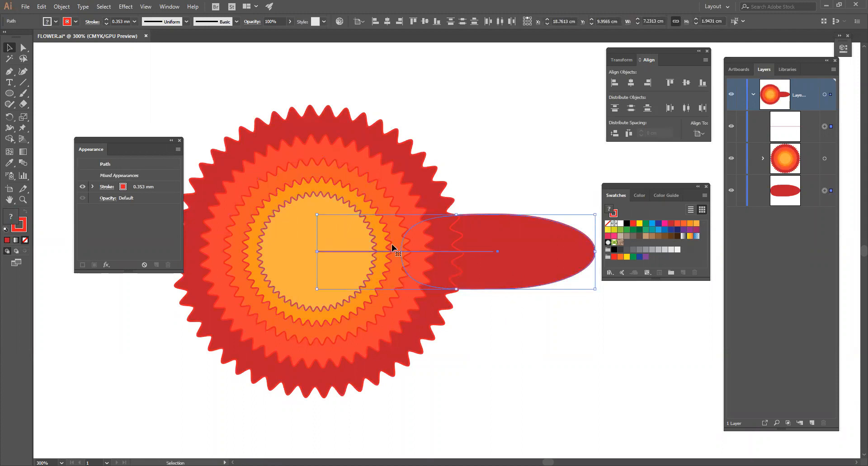
click(62, 6)
click(84, 44)
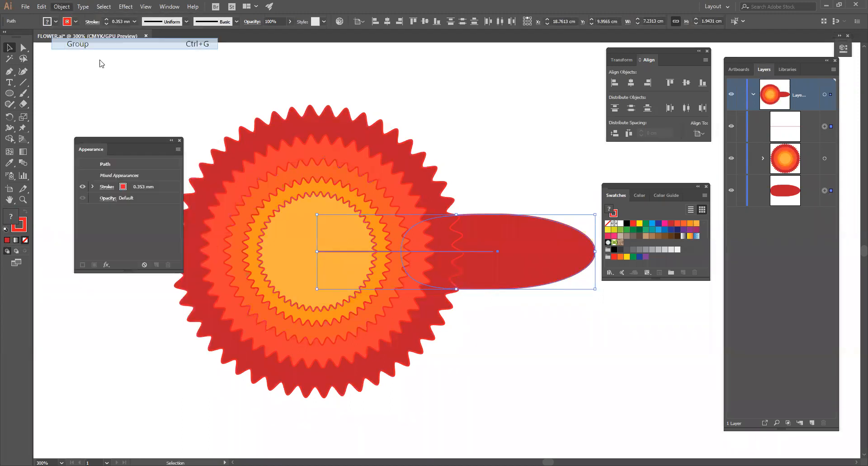
click(515, 321)
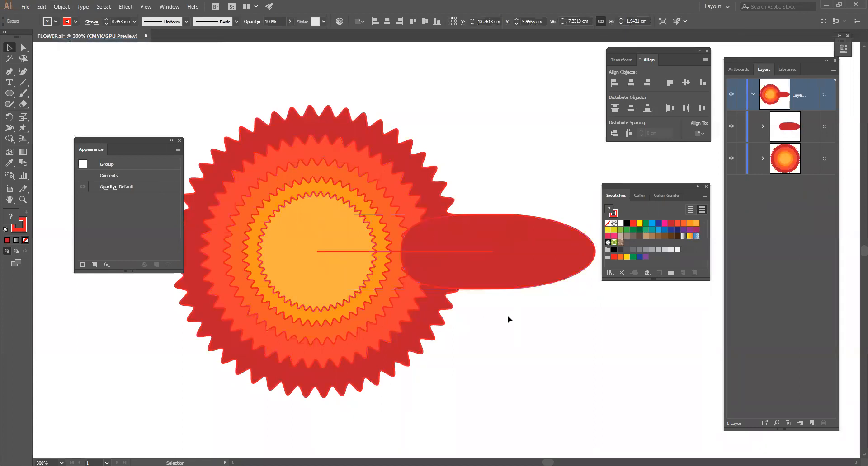
Isolate the petal group, send its line backward behind the ellipse, and leave isolation mode
click(480, 279)
double_click(480, 279)
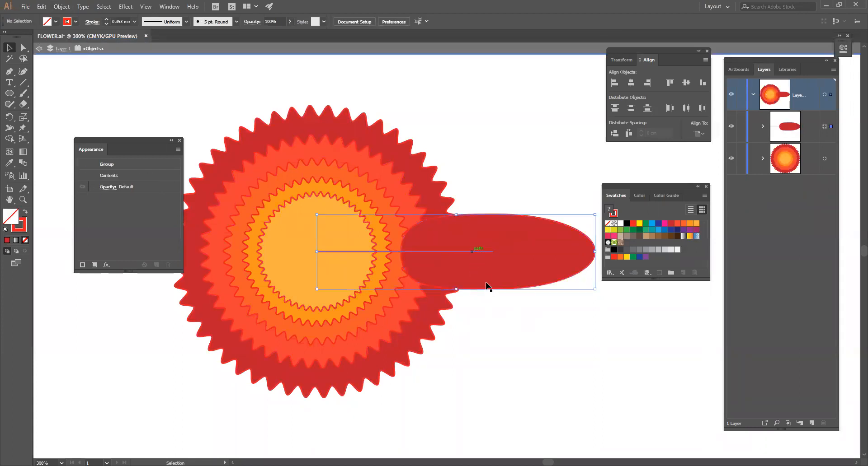
click(485, 270)
click(485, 270)
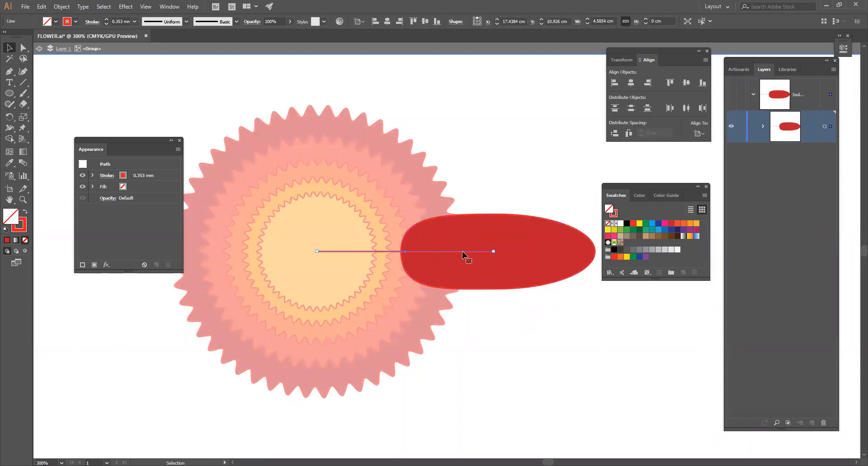
right_click(462, 251)
mouse_move(506, 206)
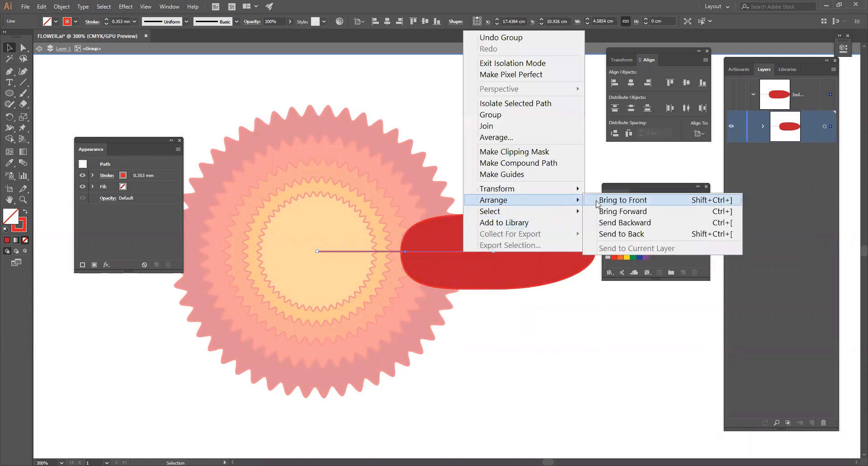
click(612, 224)
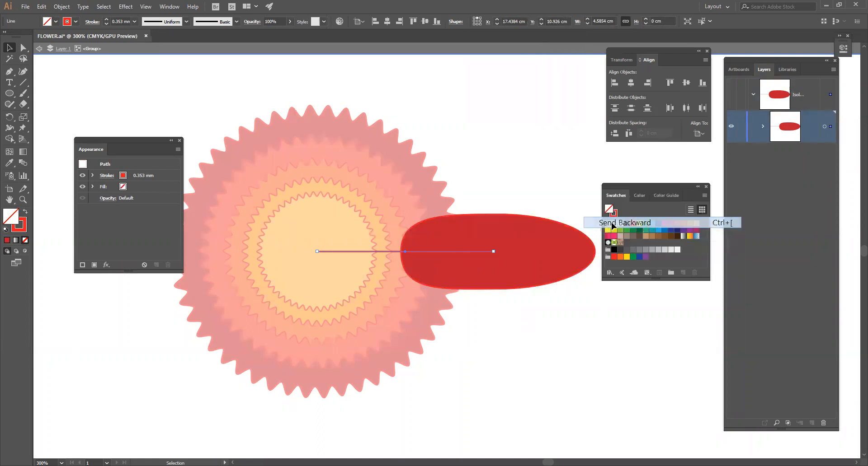
click(520, 305)
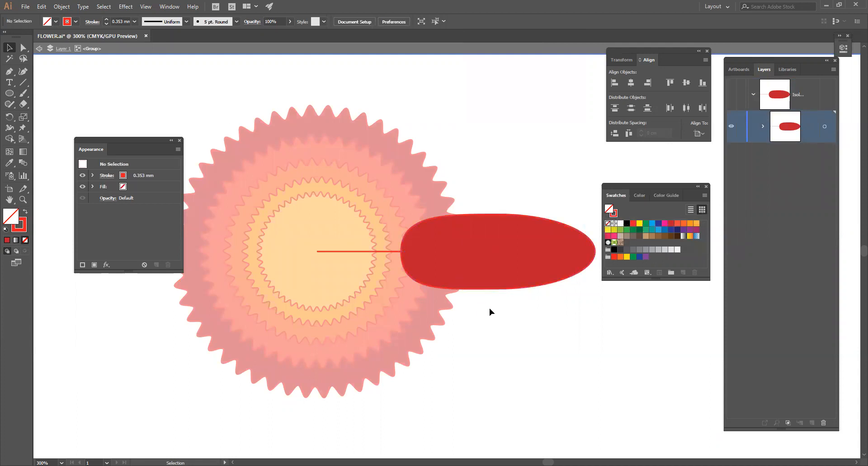
double_click(529, 318)
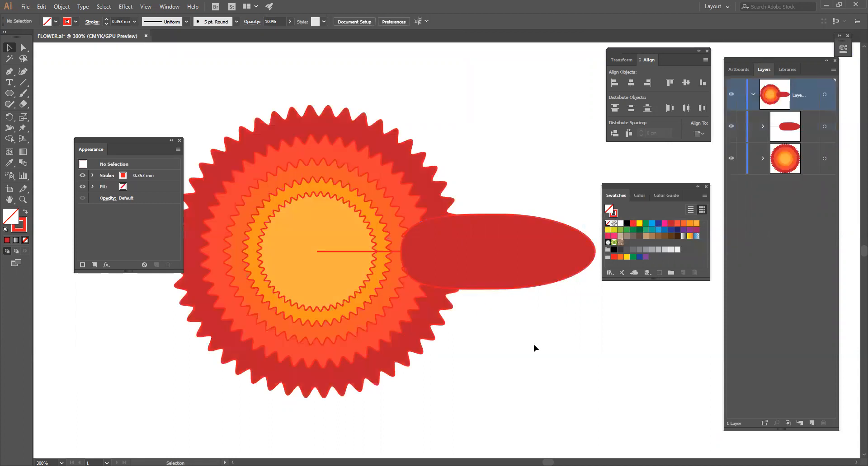
Send the petal-and-line group to the back, behind the flower's zigzag rings
click(520, 259)
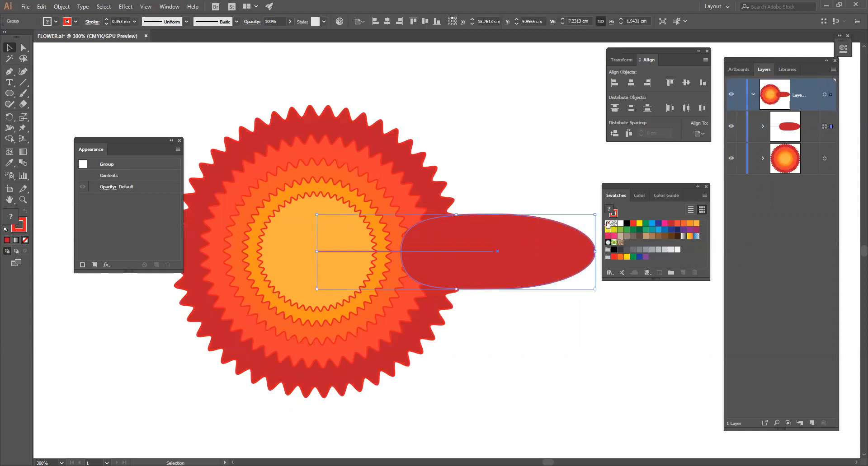
right_click(518, 239)
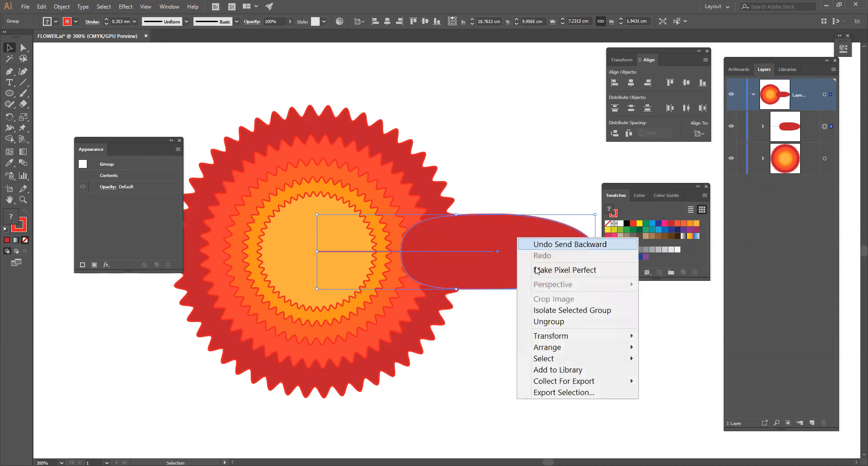
mouse_move(567, 350)
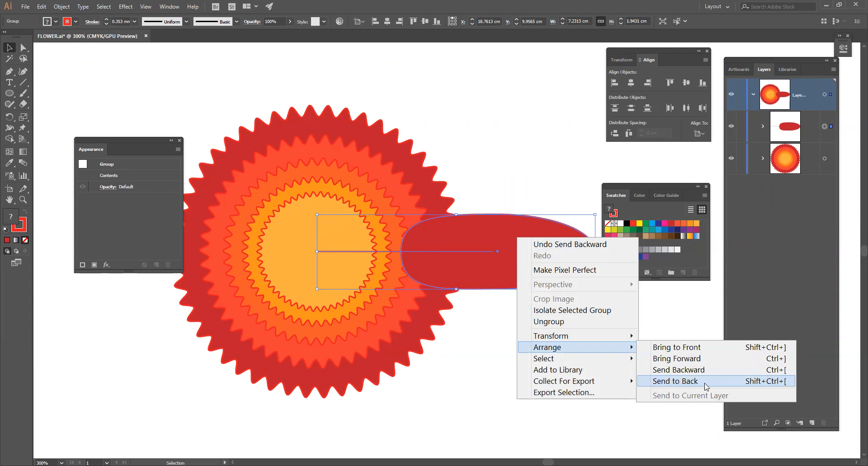
click(675, 381)
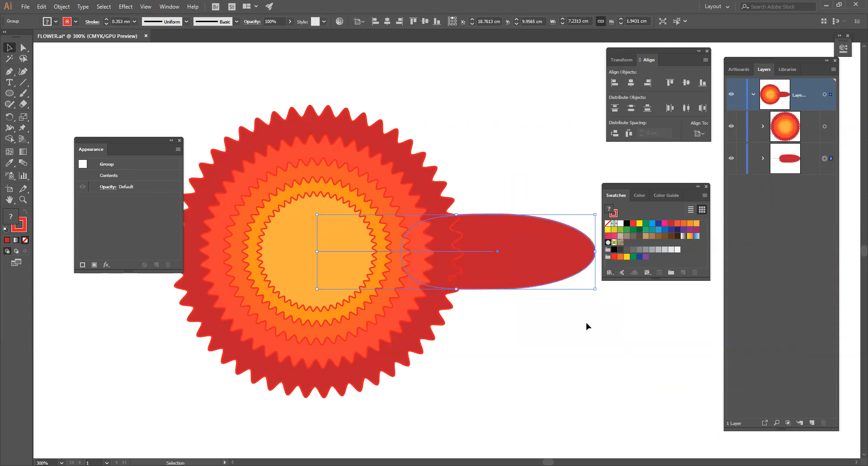
click(470, 335)
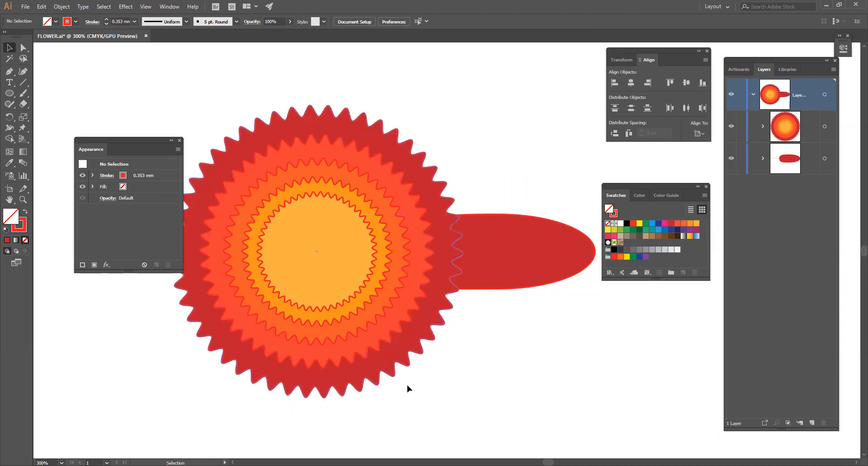
Apply a Transform effect to the petal-and-line group, rotating it by 360/15 degrees with 15 copies around the flower's centre, and deselect it
click(515, 283)
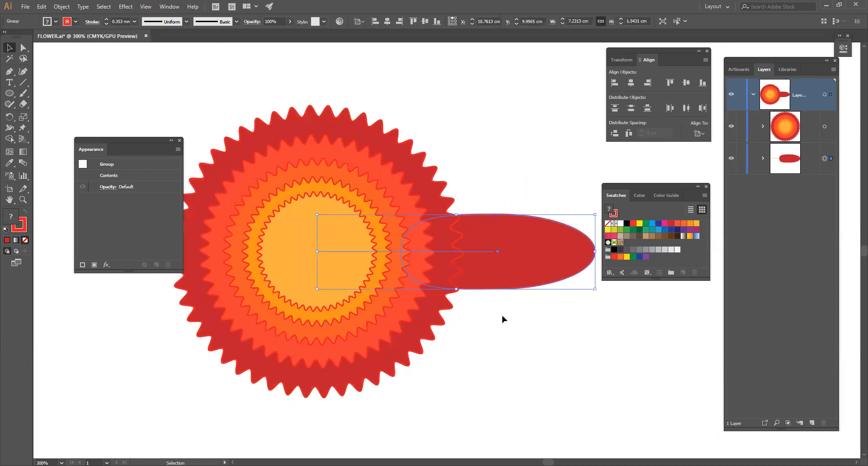
click(124, 7)
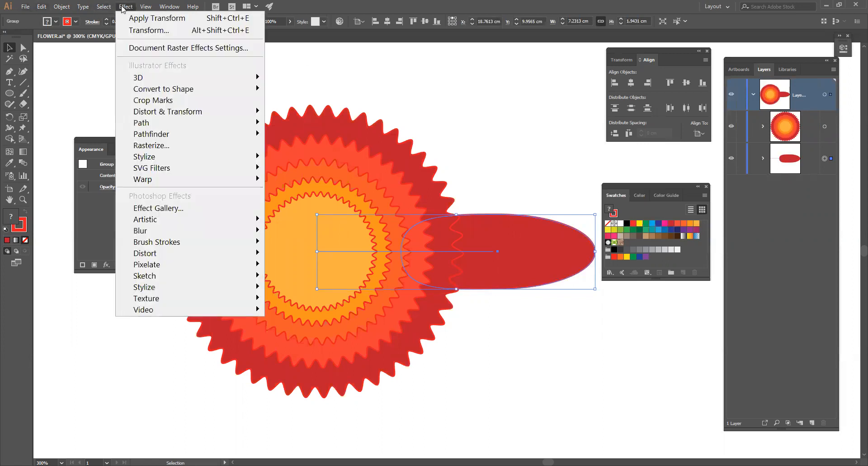
mouse_move(188, 112)
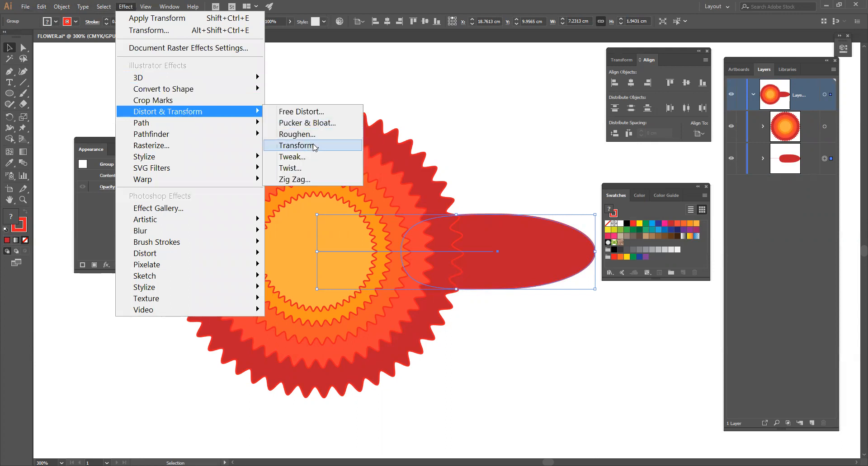
click(315, 146)
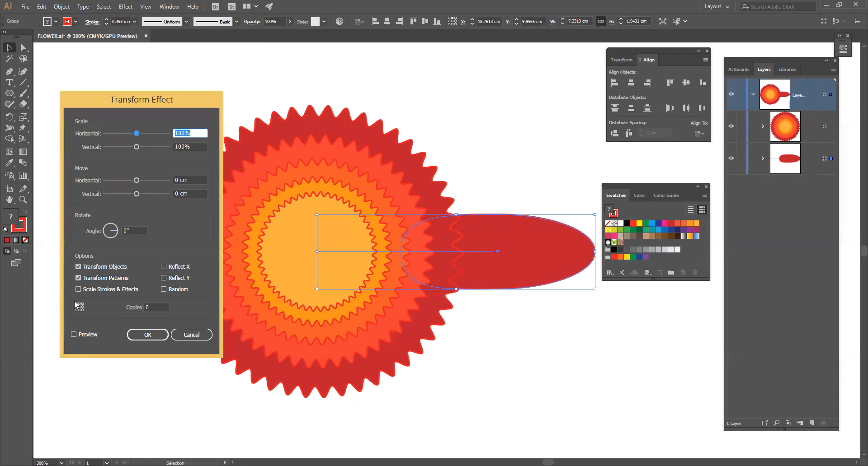
click(77, 335)
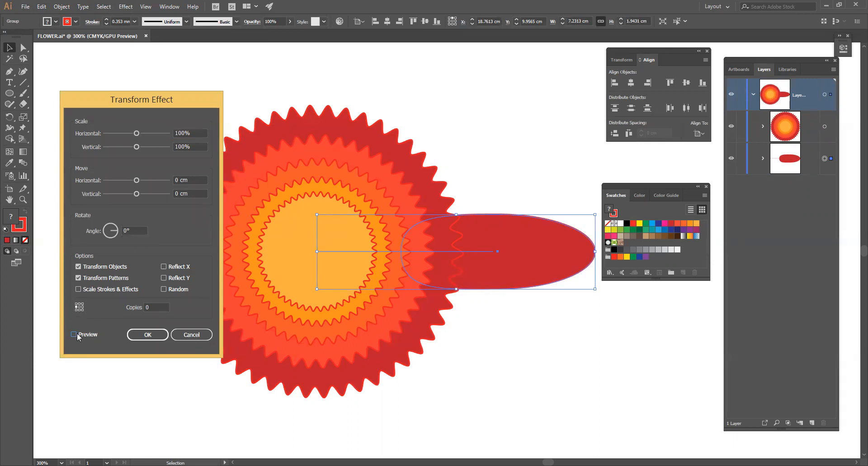
drag(133, 231, 66, 237)
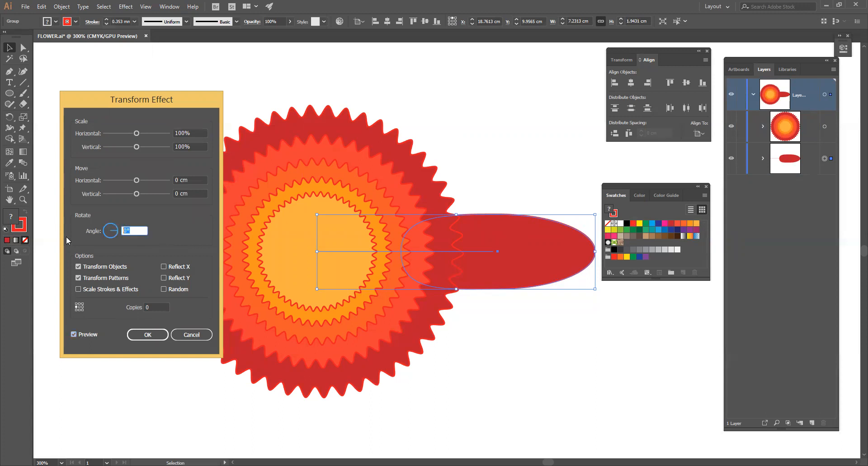
text(360/15)
click(157, 308)
text(15)
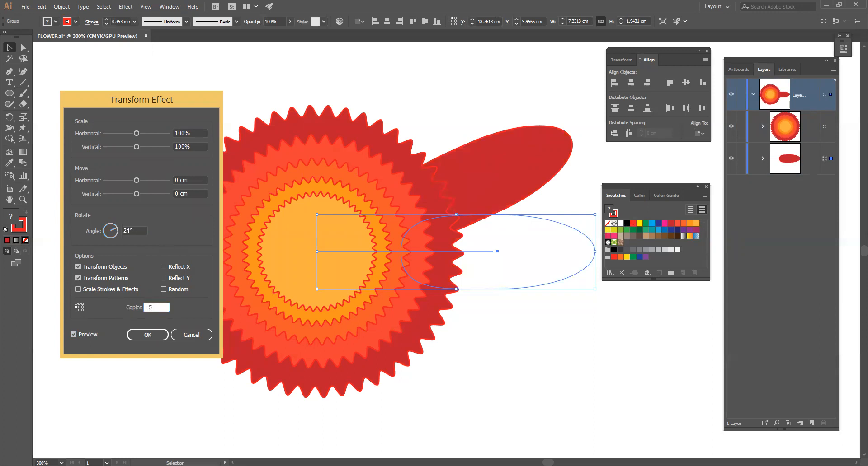
key(Tab)
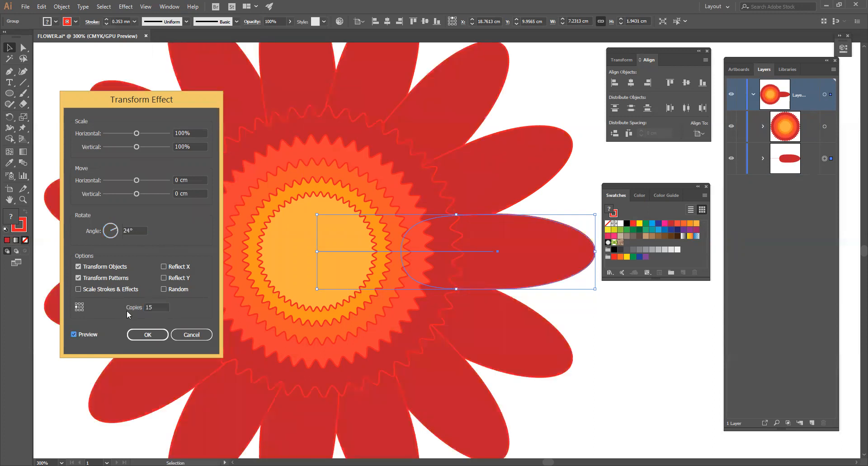
click(147, 335)
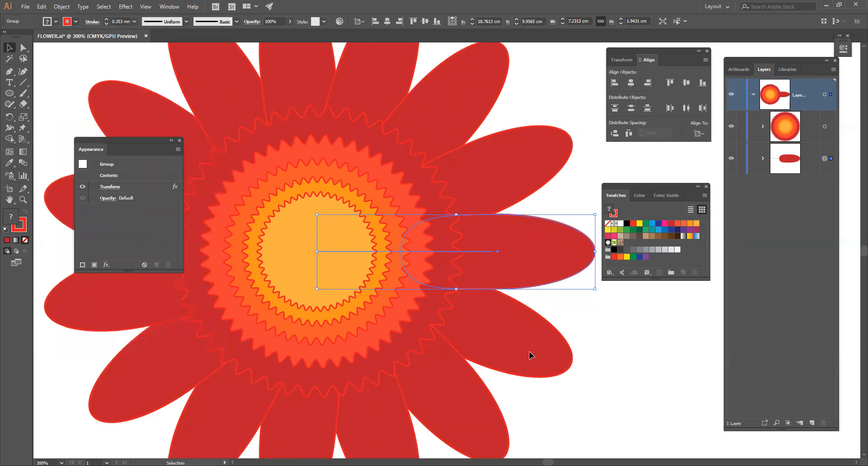
key(ctrl+minus)
click(546, 211)
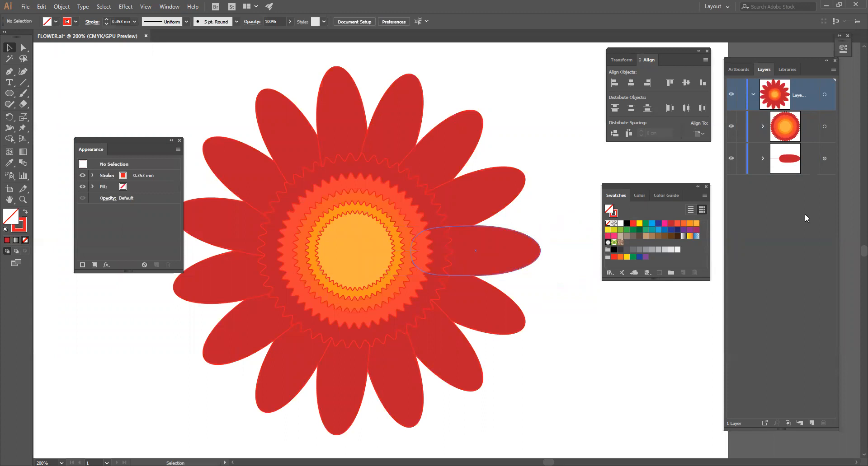
Expand the petal group's layer contents and draw a horizontal line about 2.31 cm long inside the original petal with the Line Segment tool
click(763, 158)
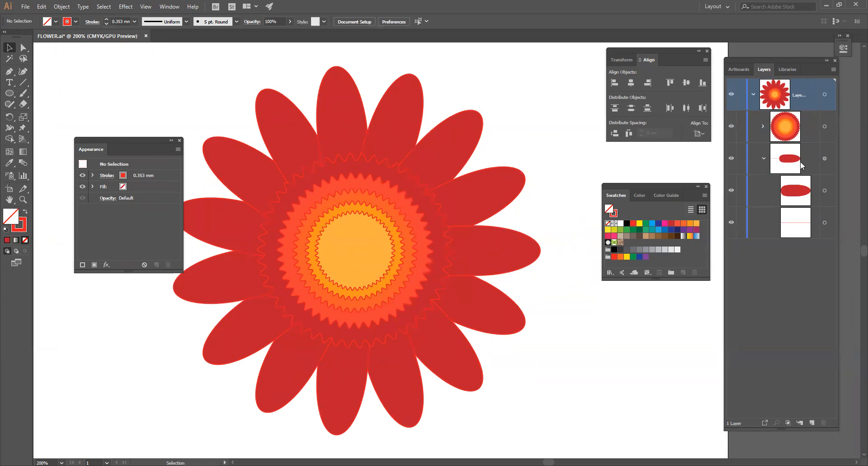
key(space)
drag(436, 248, 398, 245)
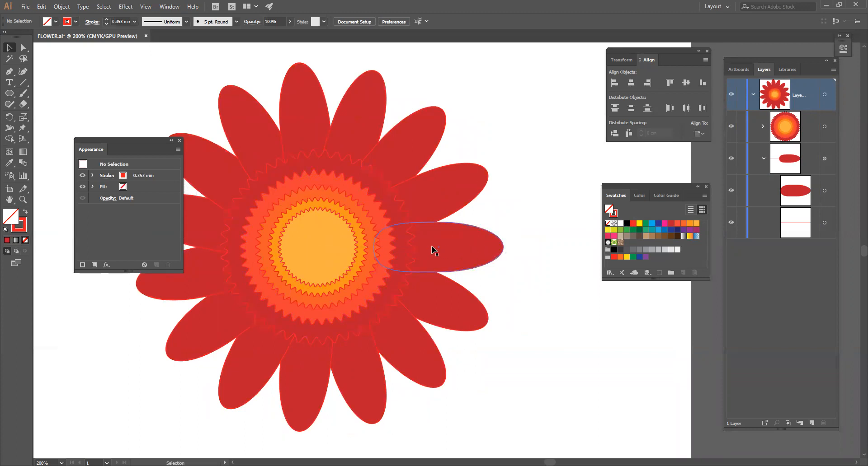
click(23, 83)
drag(424, 248, 484, 247)
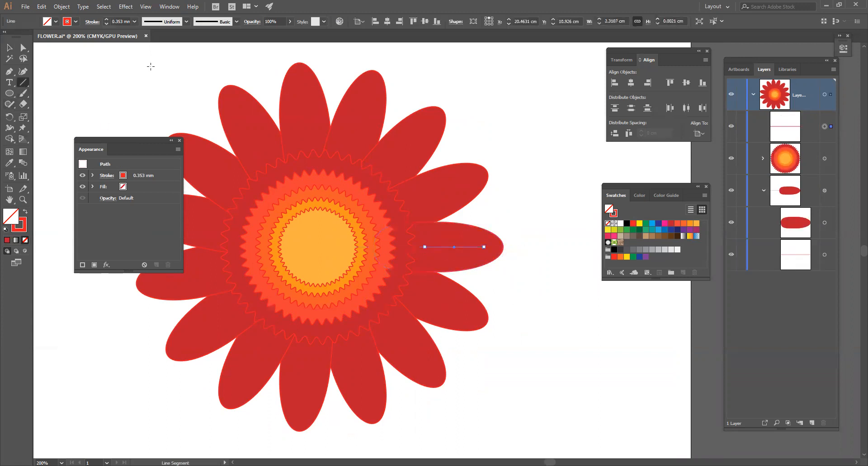
Give the new petal line a 2 mm stroke and apply Width Profile 1
key(z)
click(489, 261)
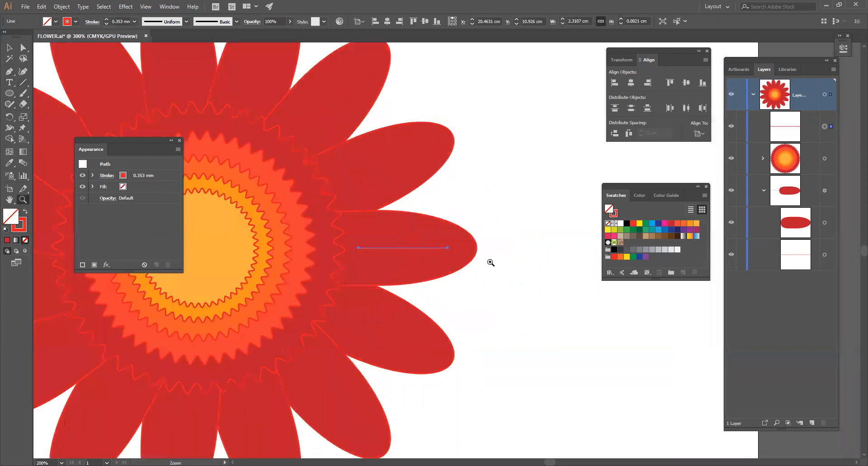
click(107, 20)
click(187, 21)
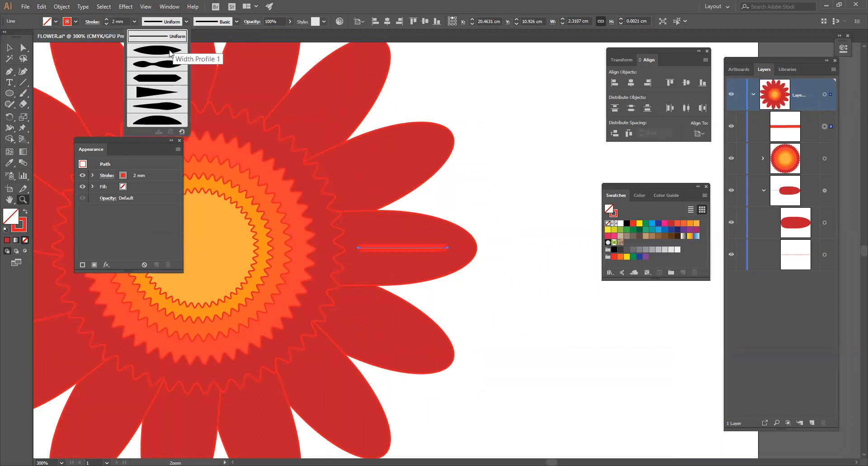
click(170, 53)
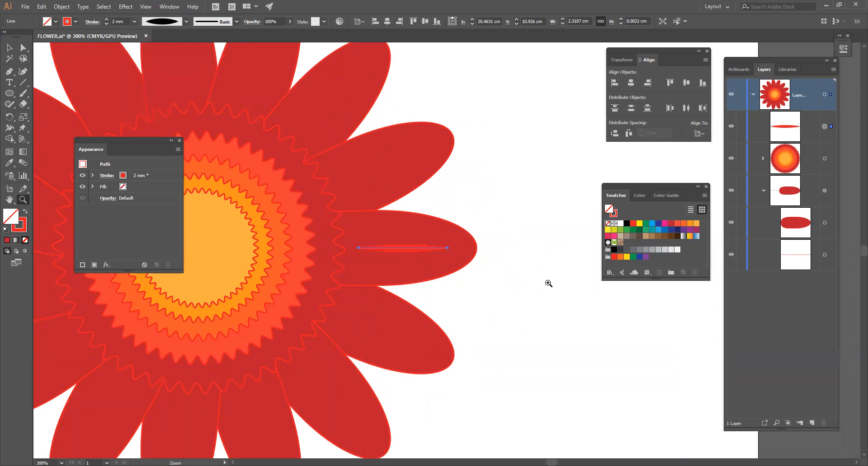
Extend both ends of the petal's tapered line horizontally to a length of about 3.16 cm, and deselect it
key(a)
drag(446, 249, 458, 248)
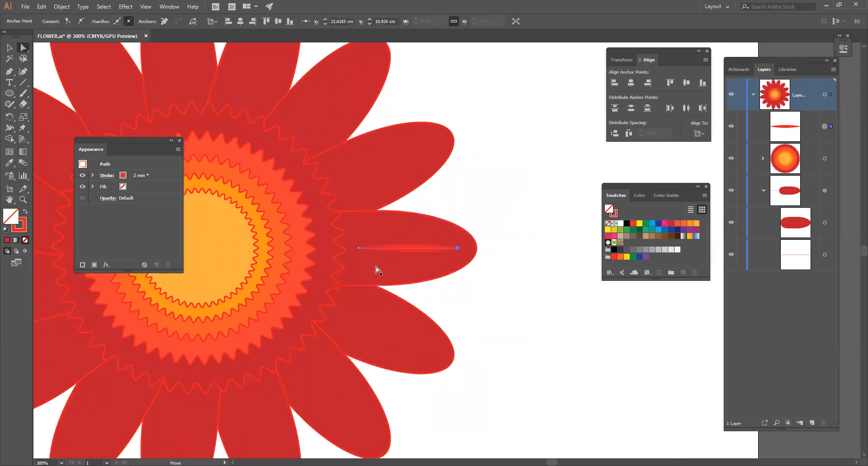
drag(358, 248, 336, 249)
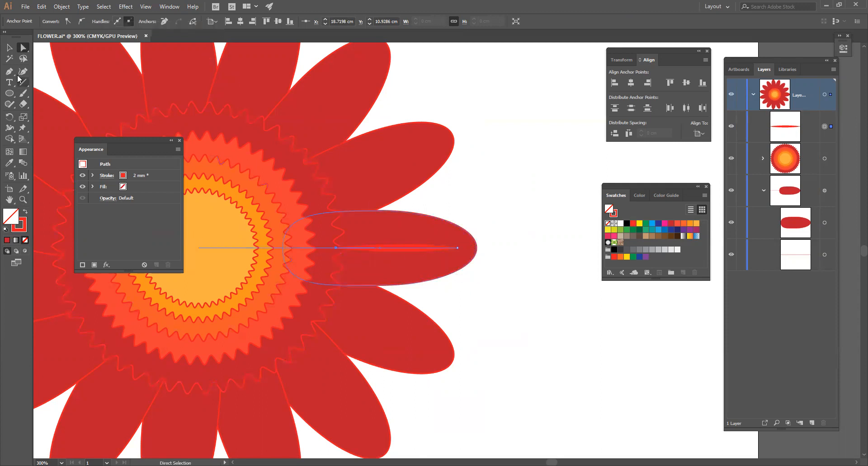
key(v)
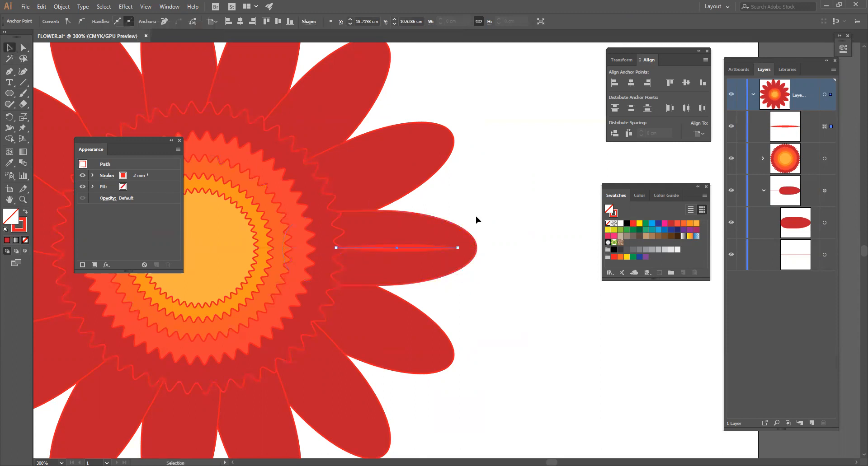
click(541, 198)
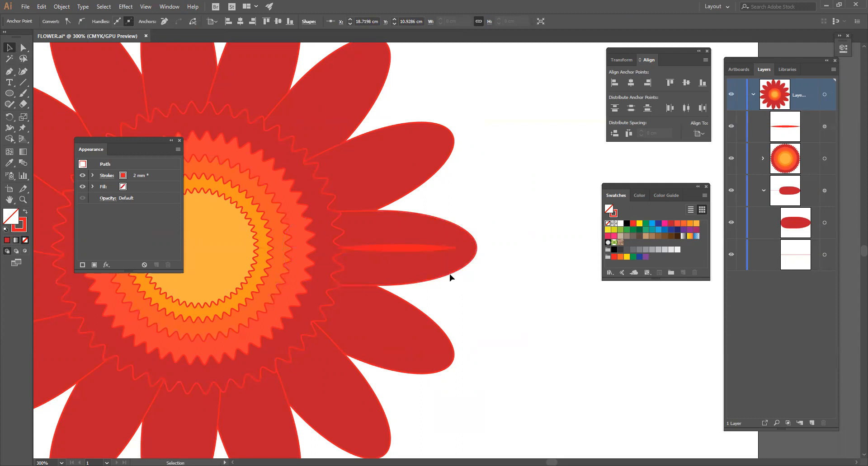
Set the petal line's stroke to 3 mm and convert its outer endpoint to smooth, adjusting the handle to bend the line into a shallow downward arc
click(431, 253)
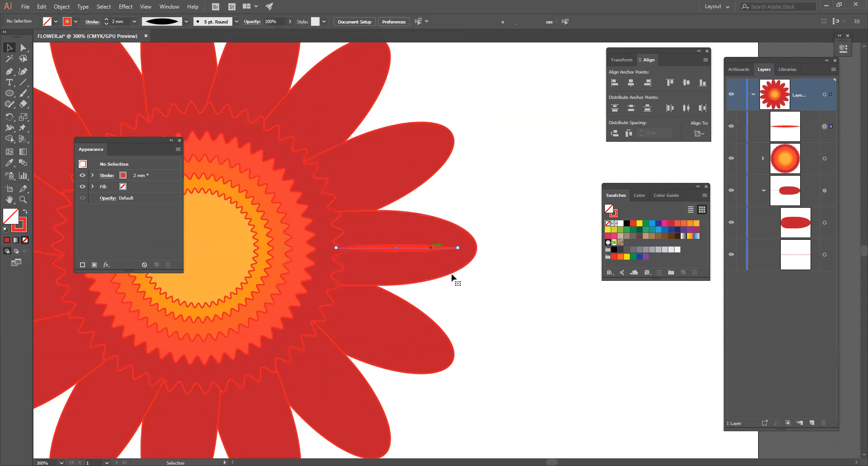
click(106, 19)
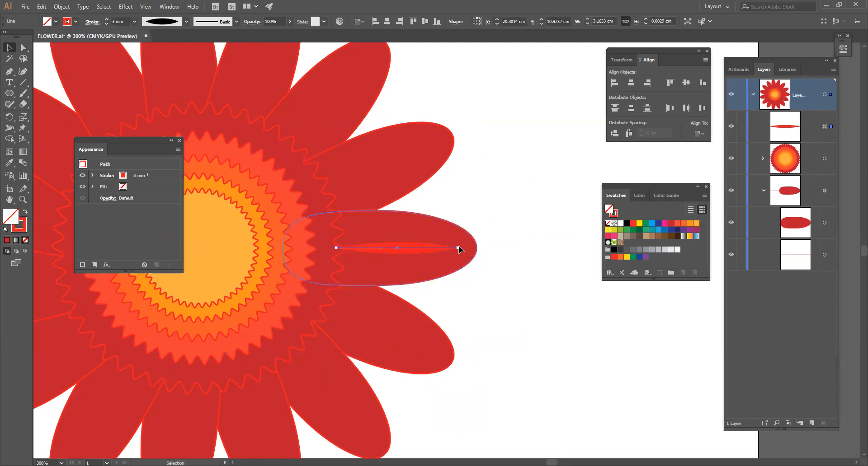
key(a)
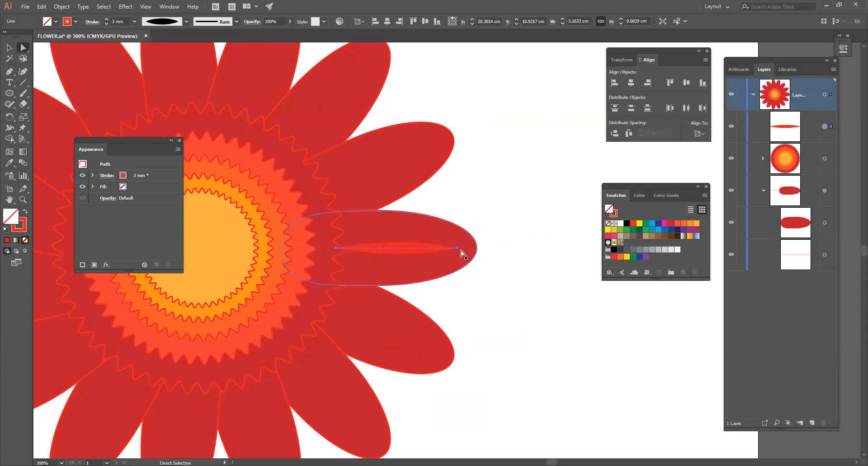
click(458, 248)
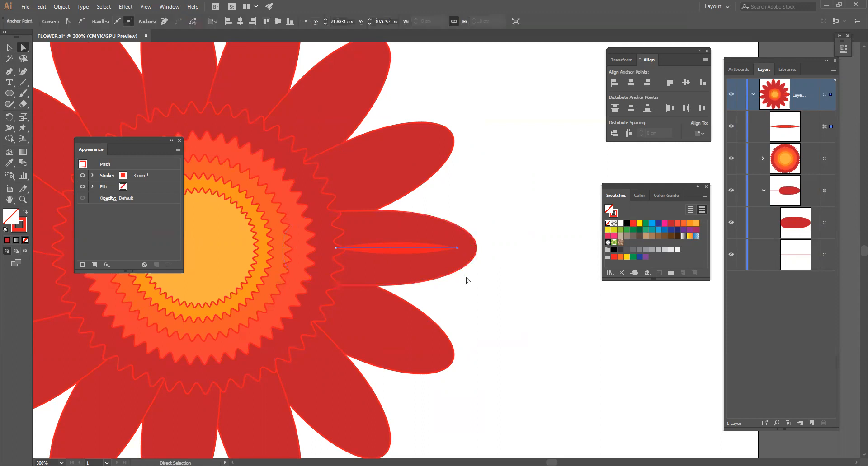
click(81, 21)
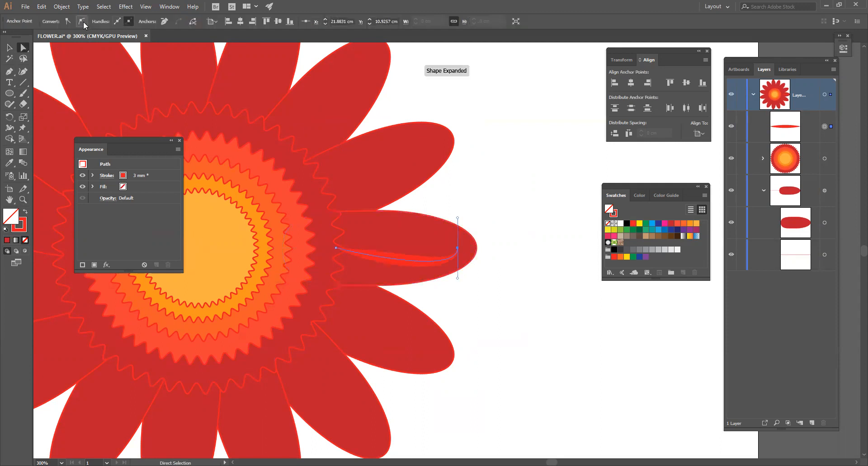
drag(458, 278, 400, 270)
click(10, 48)
click(517, 321)
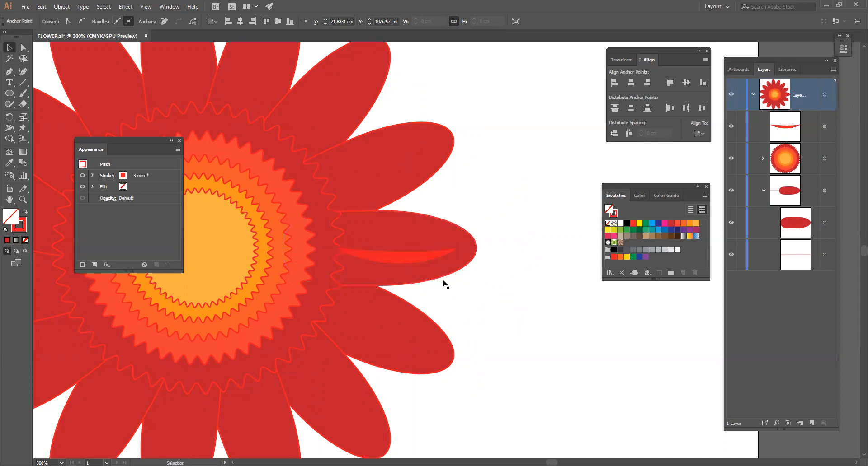
Move the curved line's layer entry into the petal group above the ellipse so the Transform effect repeats it on every petal
key(space)
drag(412, 283, 477, 307)
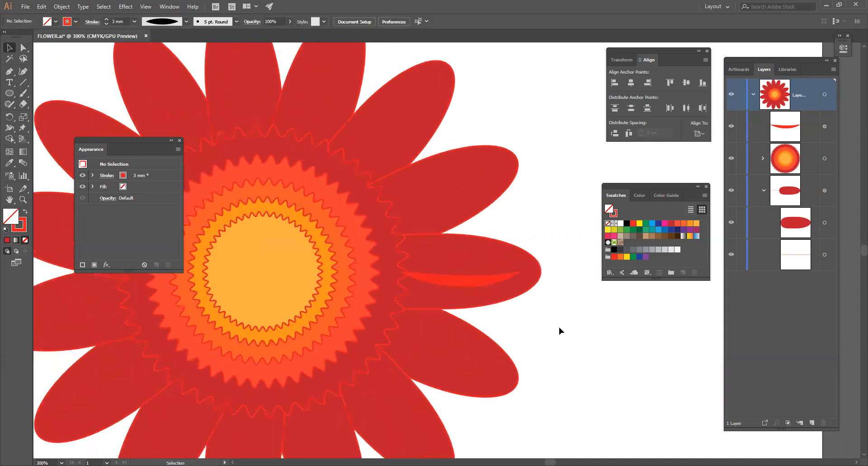
click(480, 279)
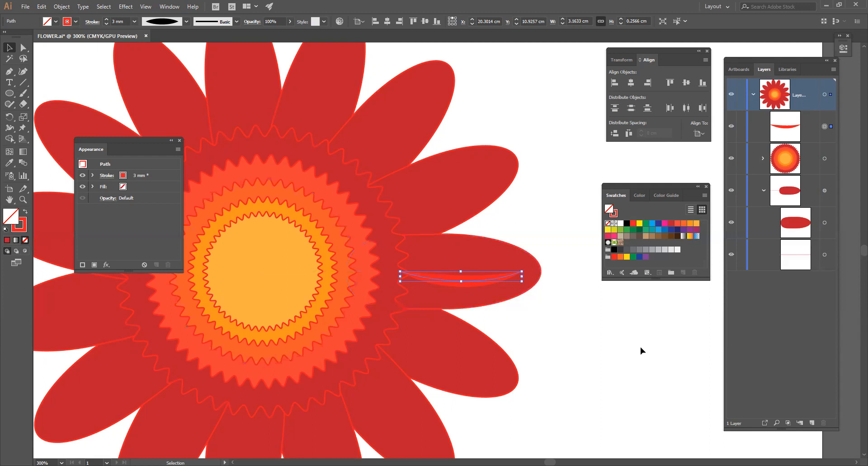
click(785, 127)
drag(786, 127, 797, 181)
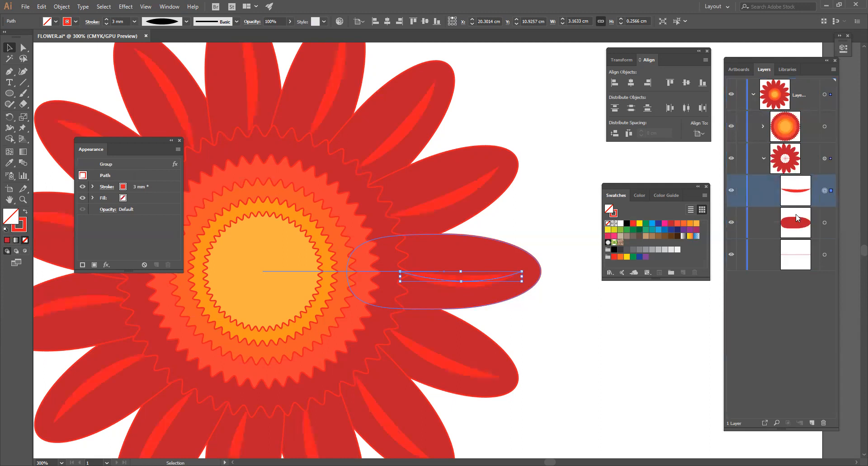
click(563, 352)
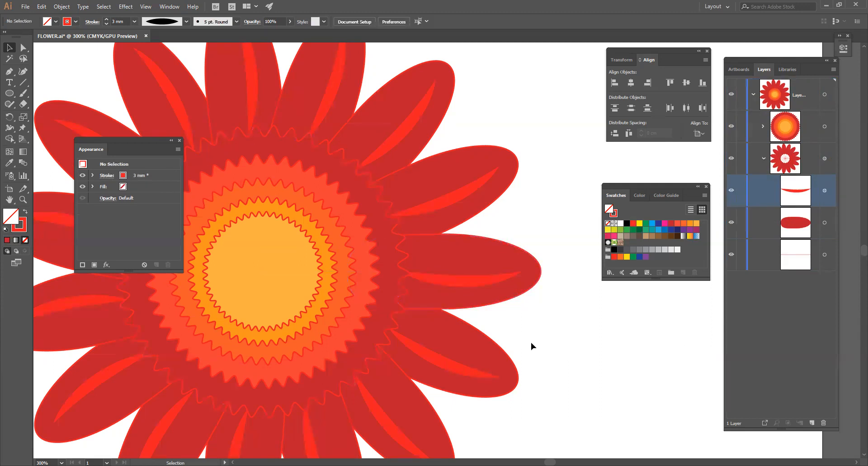
click(496, 252)
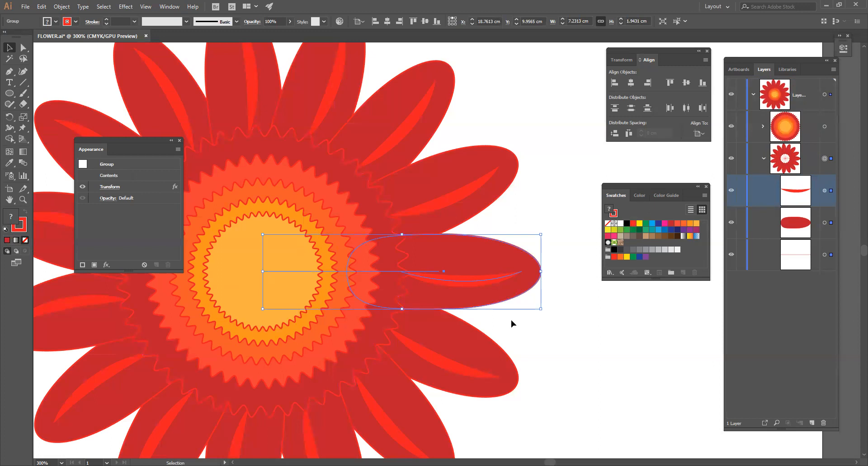
click(538, 331)
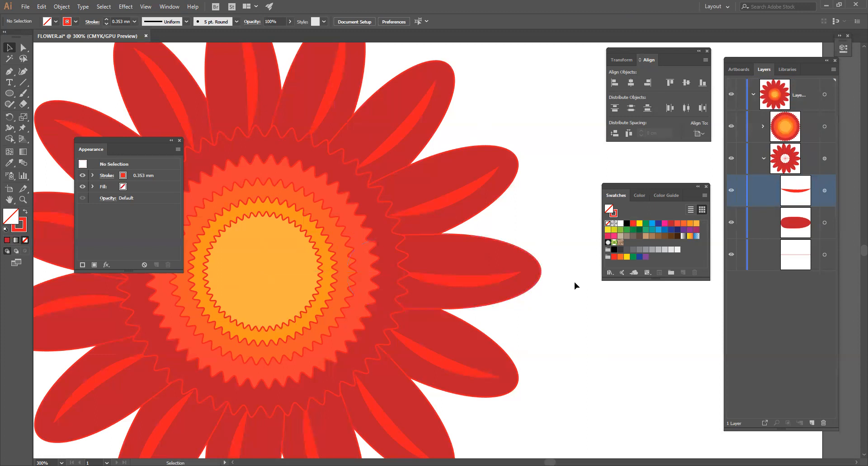
Duplicate the radially repeated petal group in place and expand the appearance of the front copy
key(ctrl+minus)
key(space)
drag(290, 260, 315, 218)
drag(403, 256, 419, 263)
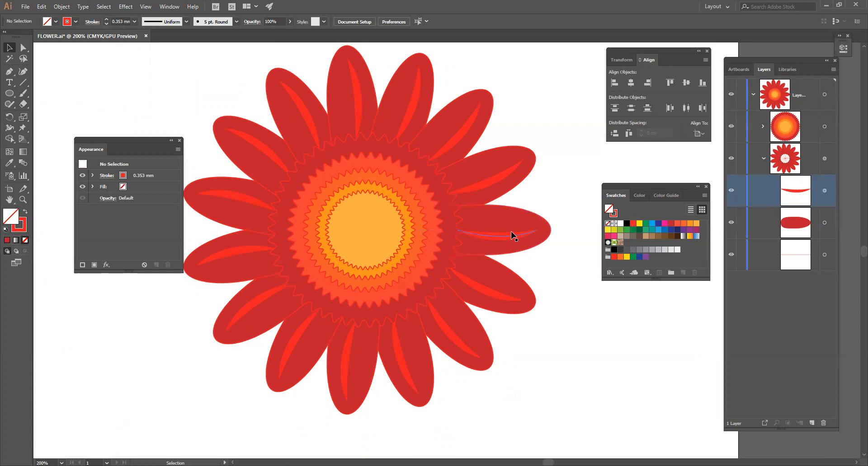
click(515, 245)
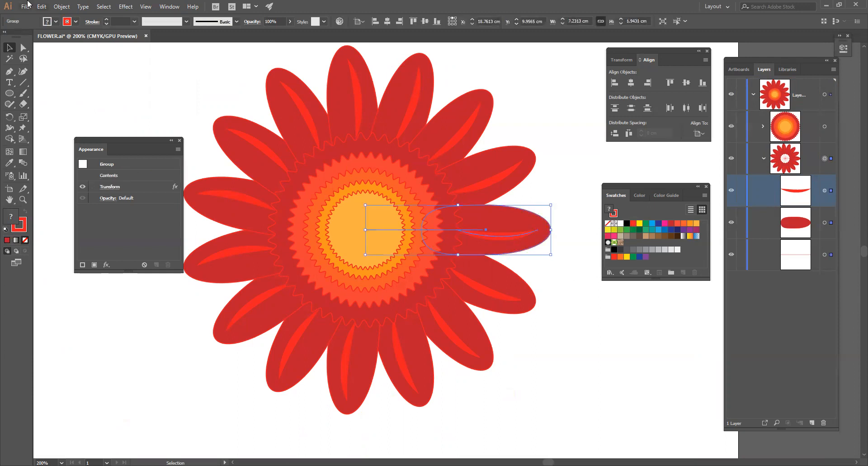
click(61, 8)
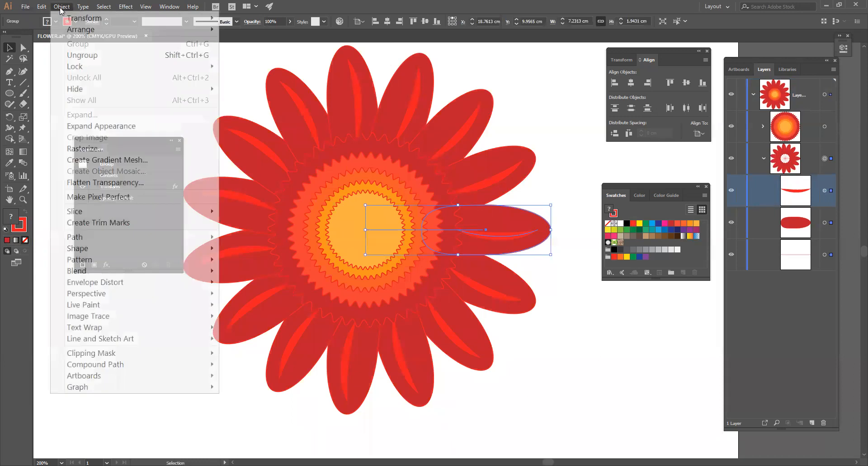
mouse_move(41, 6)
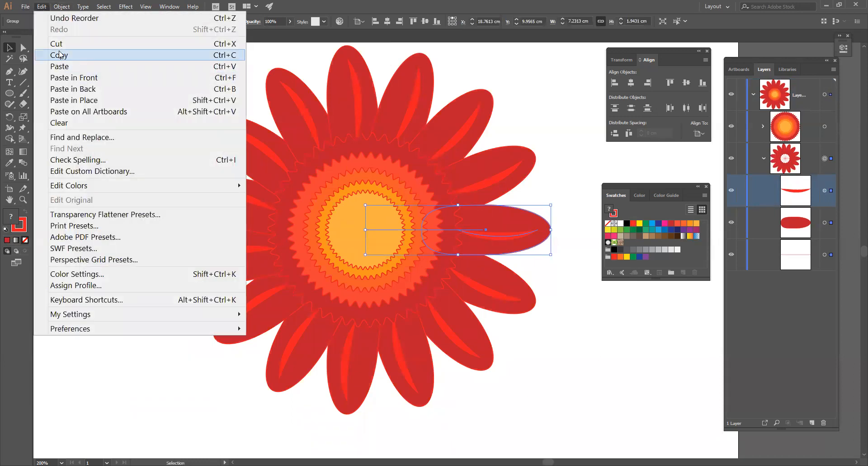
click(60, 55)
click(41, 6)
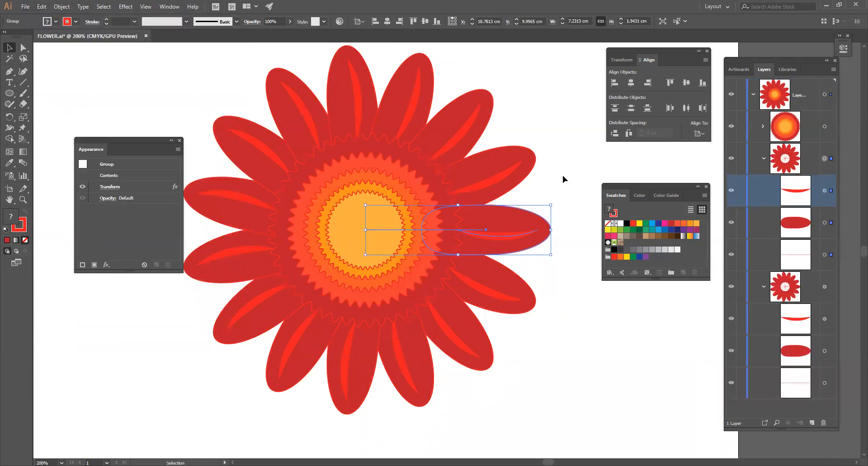
click(62, 7)
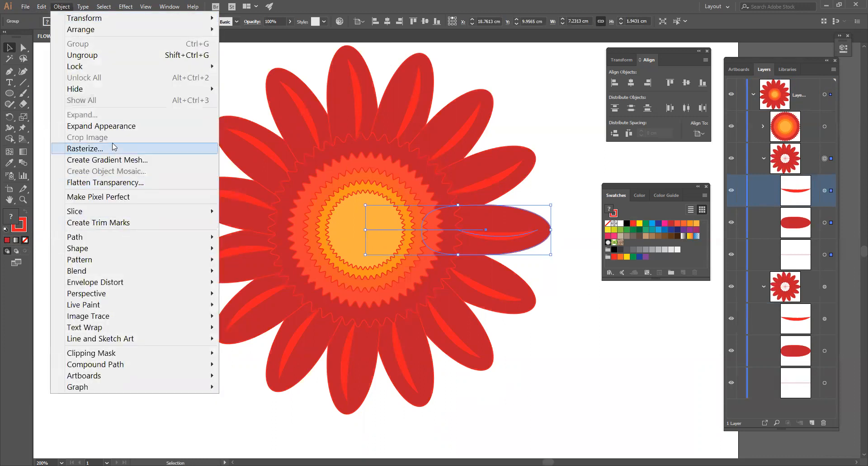
click(113, 126)
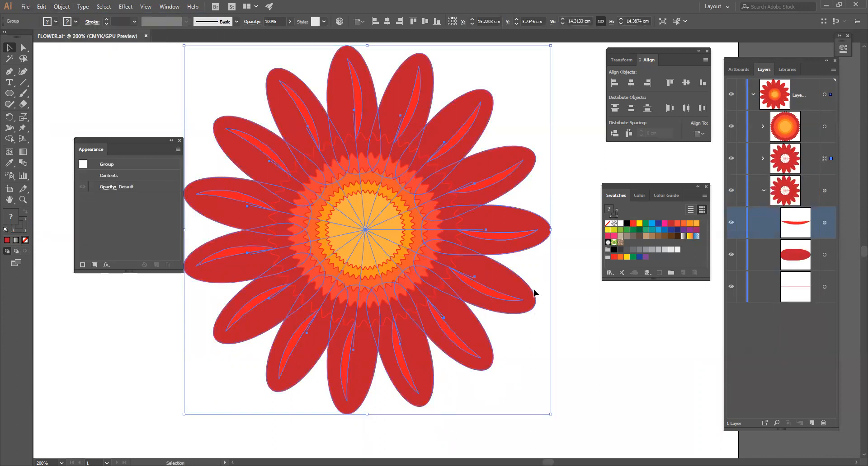
Rotate the expanded petal ring by 10° about the flower's centre
click(62, 6)
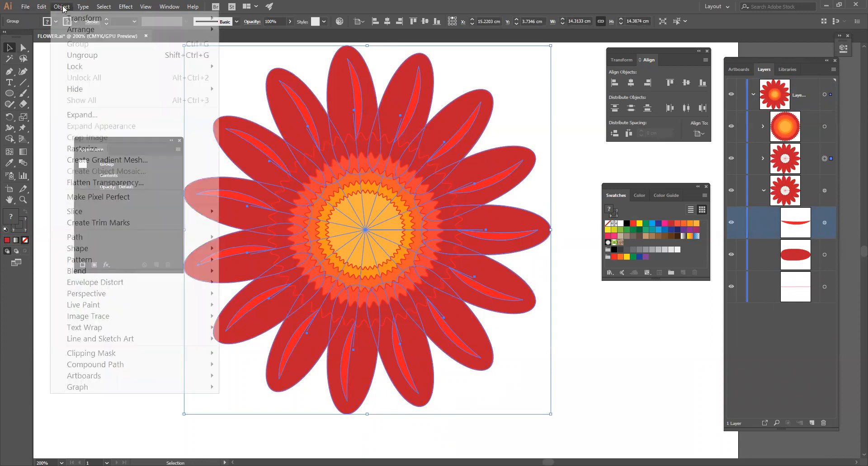
mouse_move(75, 22)
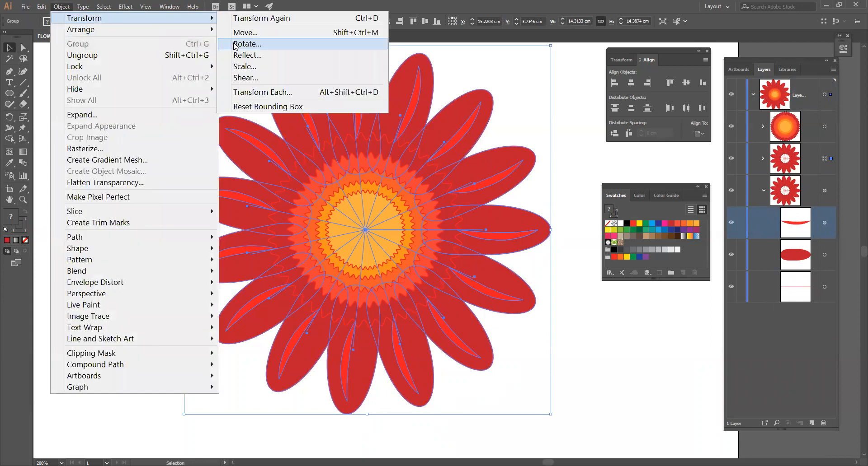
click(247, 44)
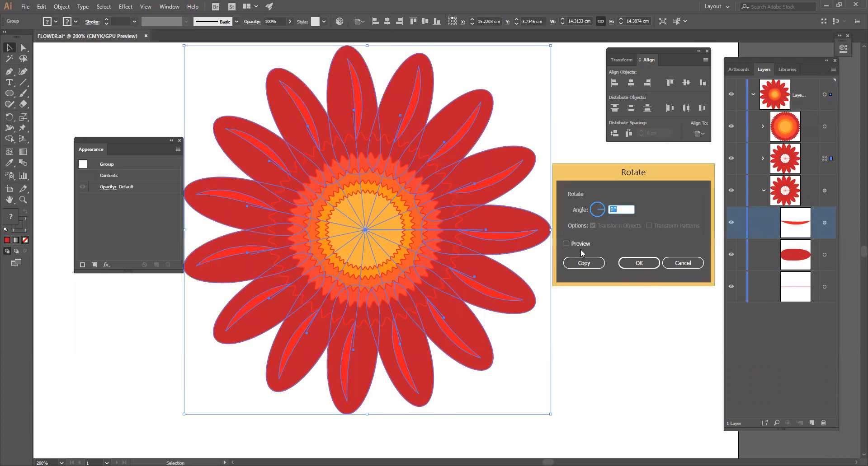
click(623, 211)
key(Up)
key(Up)
text(10)
key(Tab)
click(568, 244)
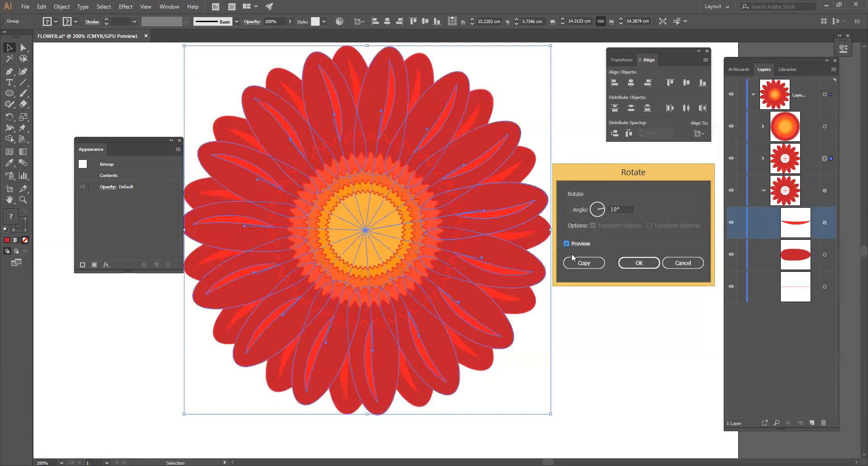
click(635, 264)
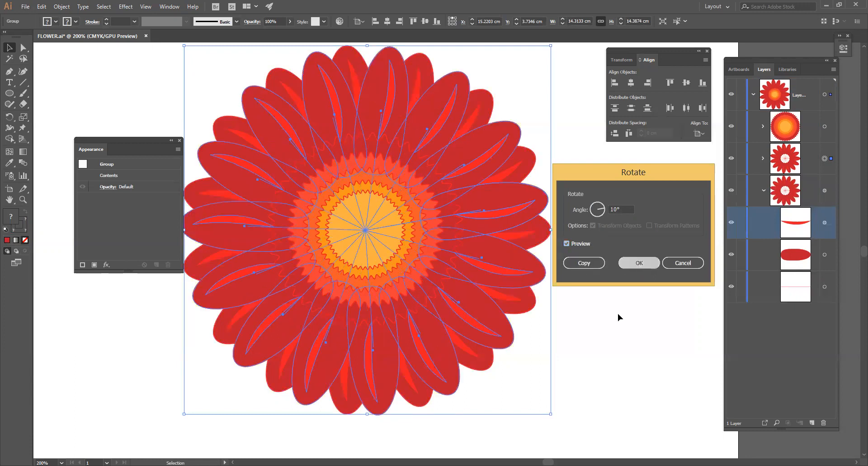
key(Return)
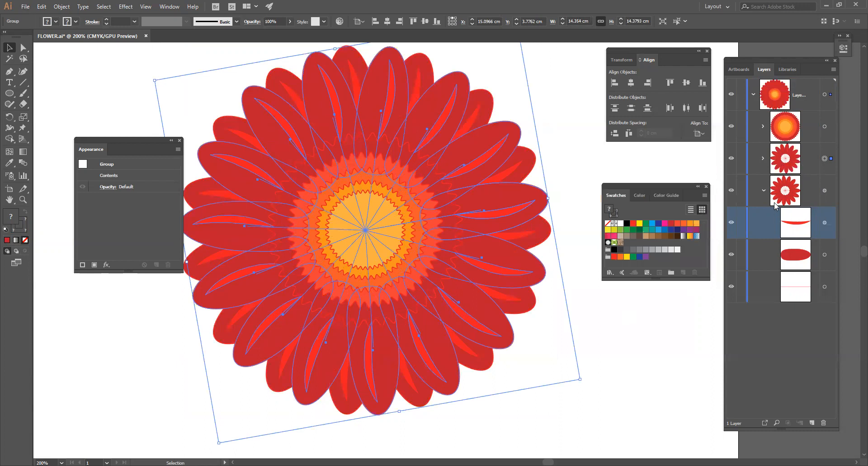
Move the expanded petal ring below the original petal group in the layer order and deselect it
click(764, 190)
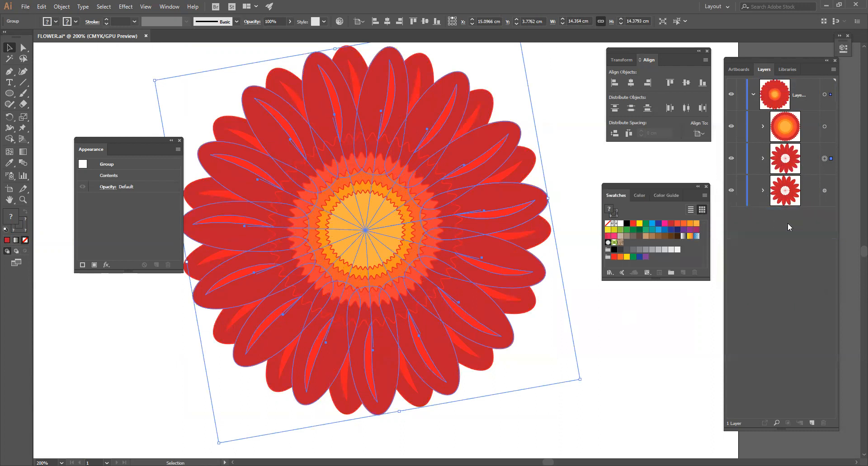
click(789, 159)
drag(789, 159, 787, 206)
click(616, 317)
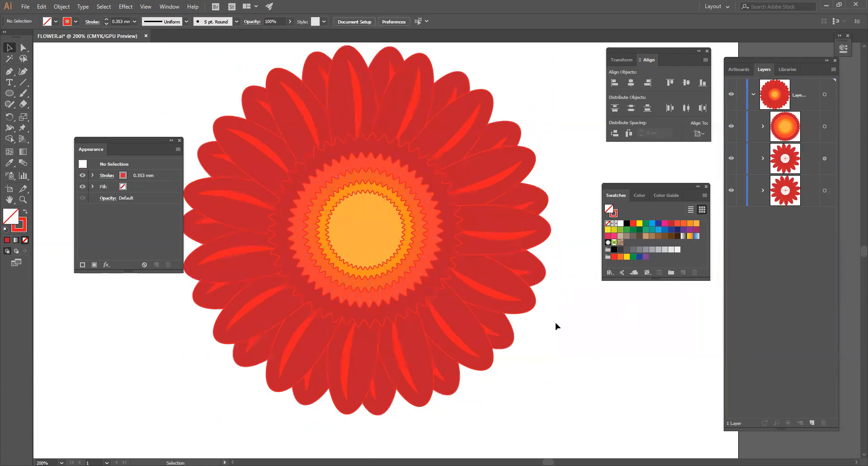
Isolate the front petal group and pull the petal ellipse's outer anchor point outward to a petal length of about 5.5 cm
click(535, 224)
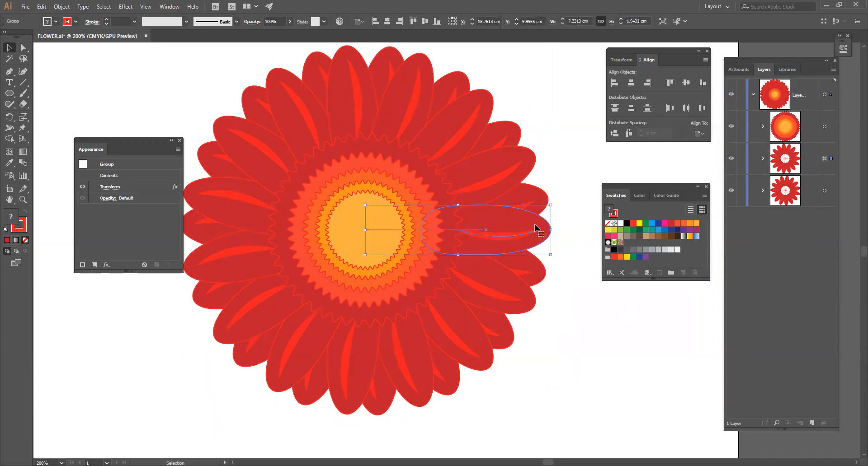
double_click(536, 229)
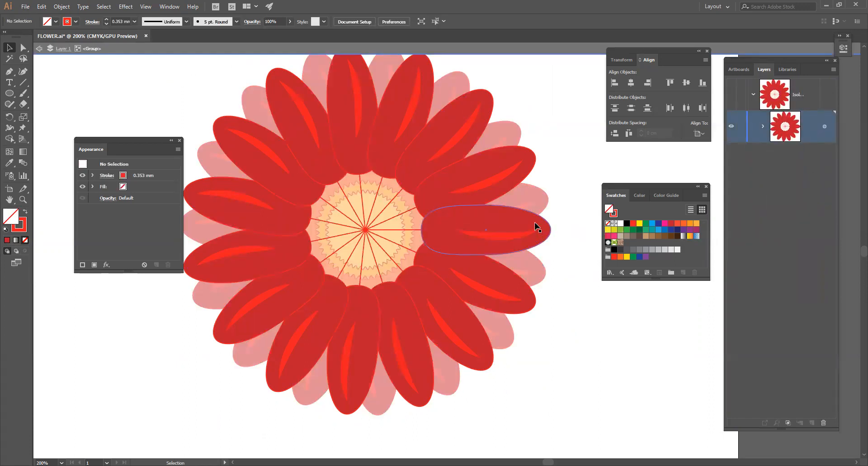
click(536, 226)
click(24, 47)
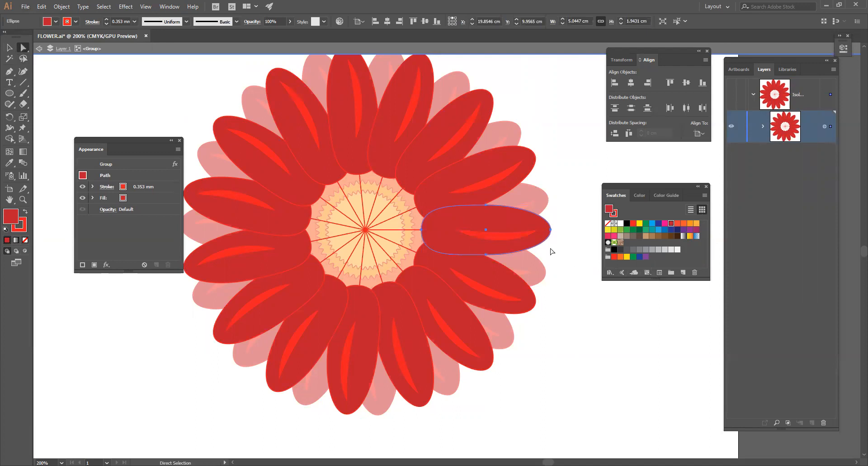
click(551, 229)
drag(552, 231, 563, 232)
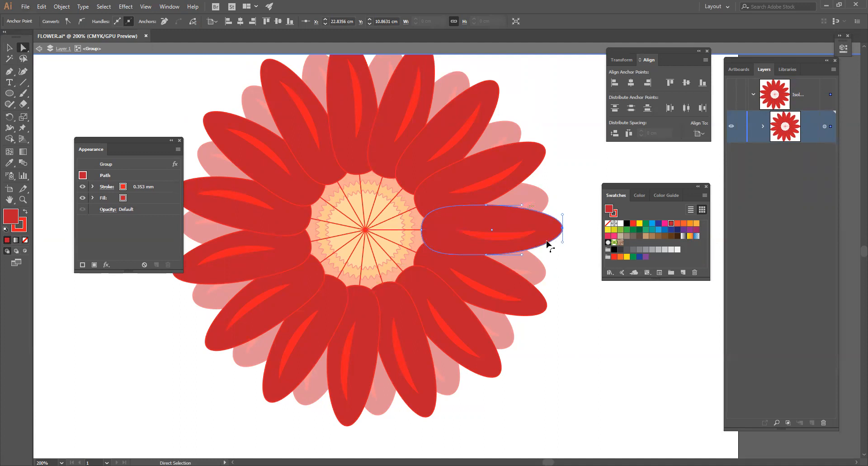
click(9, 47)
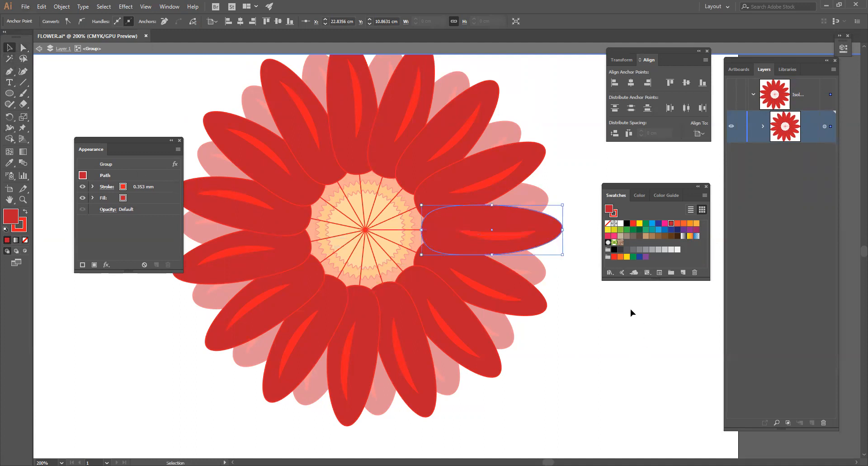
click(632, 322)
double_click(574, 305)
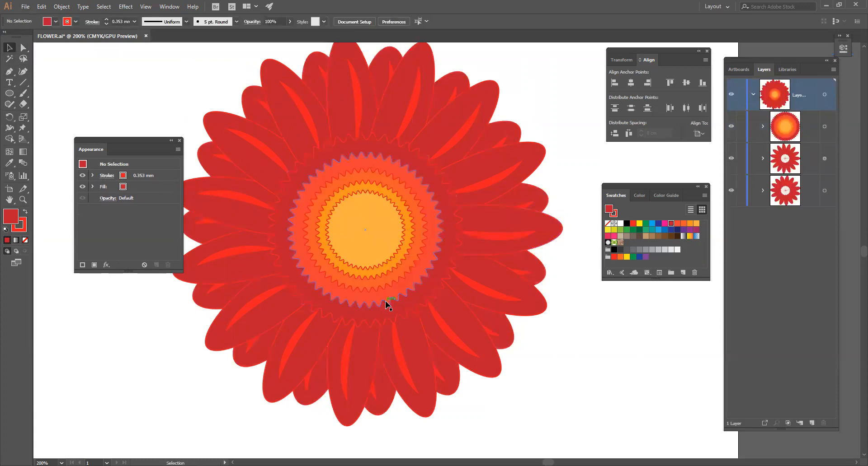
Darken the front petal ellipse's fill by setting its black (K) value to 22% within the isolated group, and leave isolation
double_click(552, 233)
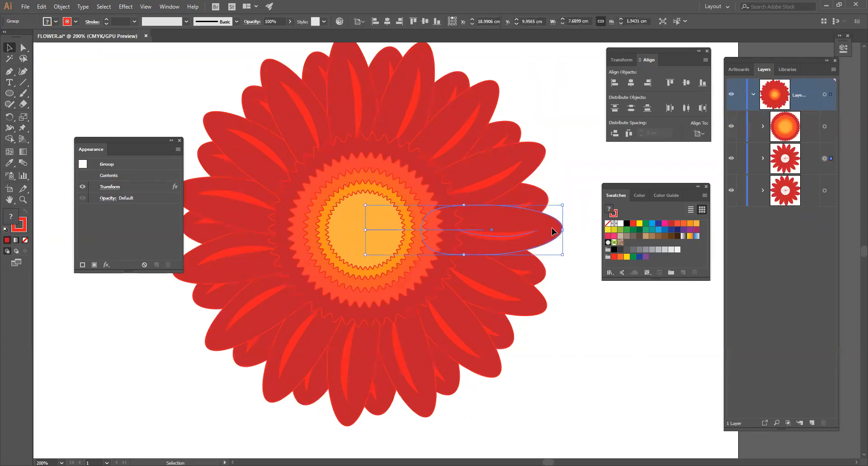
click(549, 232)
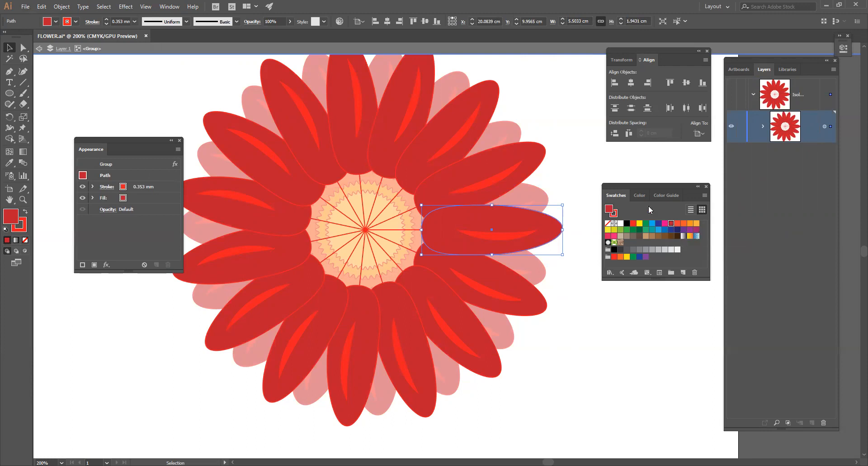
click(639, 195)
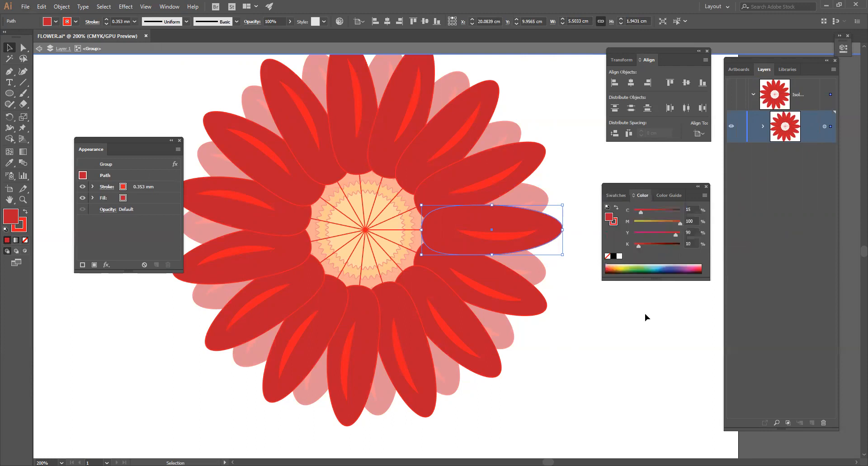
drag(639, 246, 645, 248)
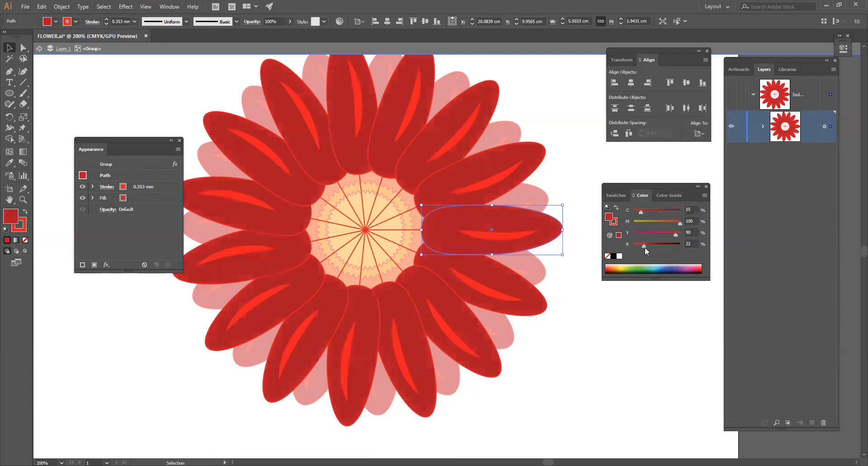
click(636, 305)
double_click(630, 336)
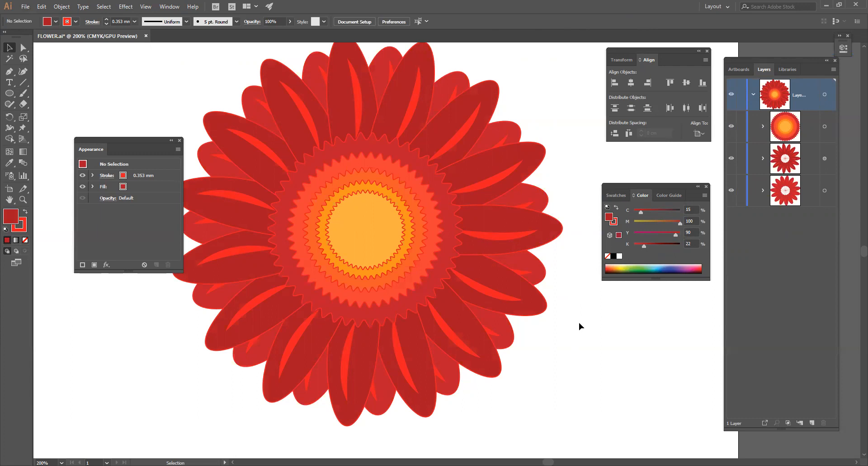
key(ctrl+minus)
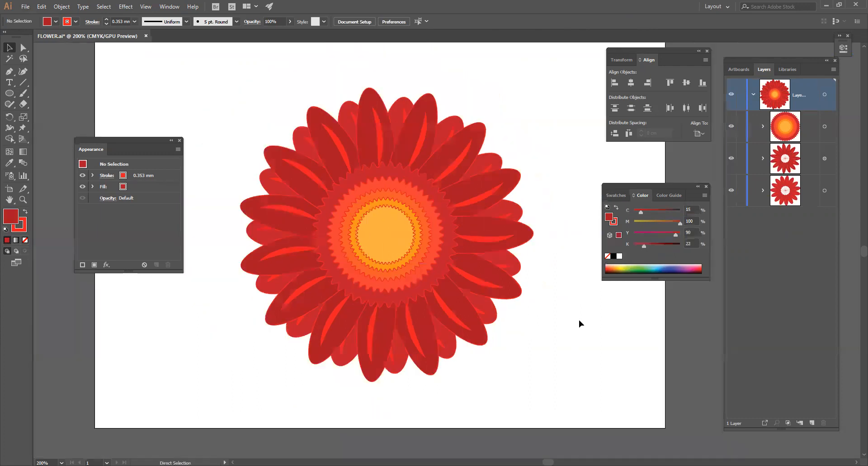